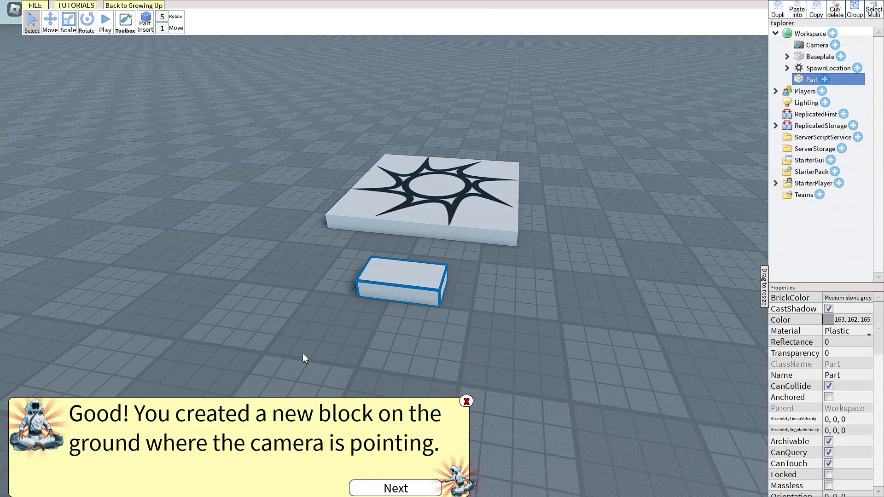
Shift the part slightly sideways along its red axis and scale it down to about half its width
left_click(389, 484)
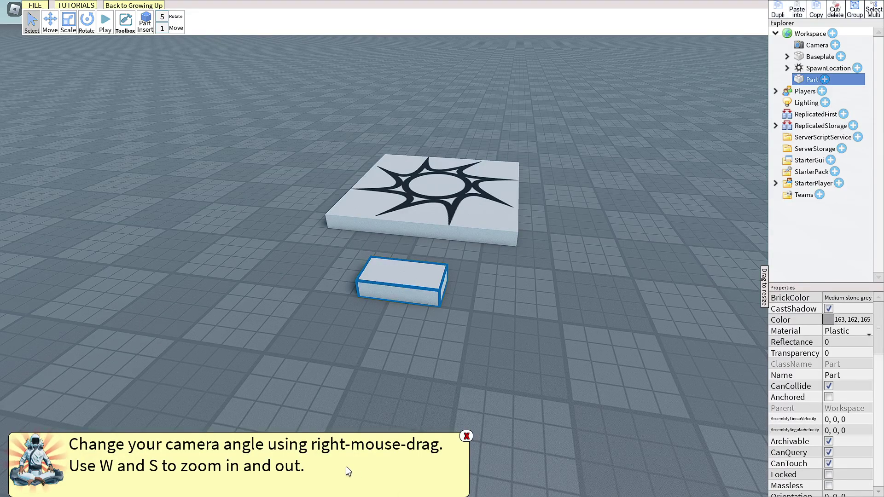
right_click_drag(343, 348, 342, 347)
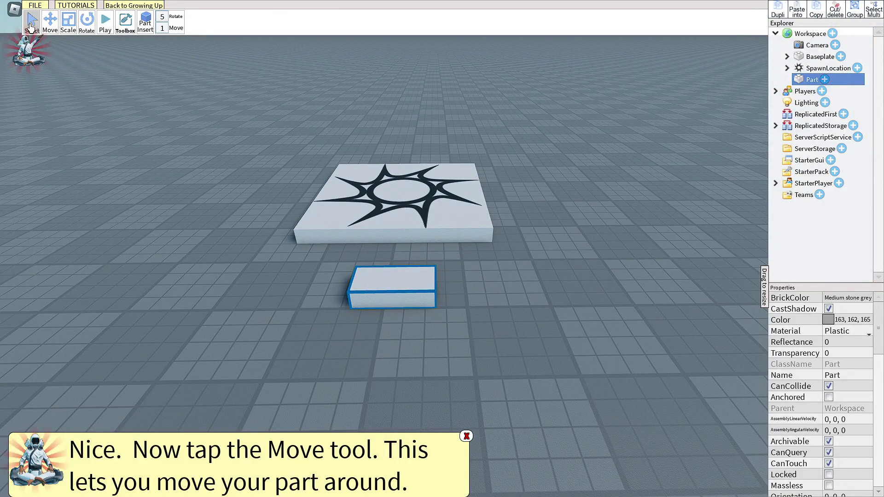
left_click(51, 24)
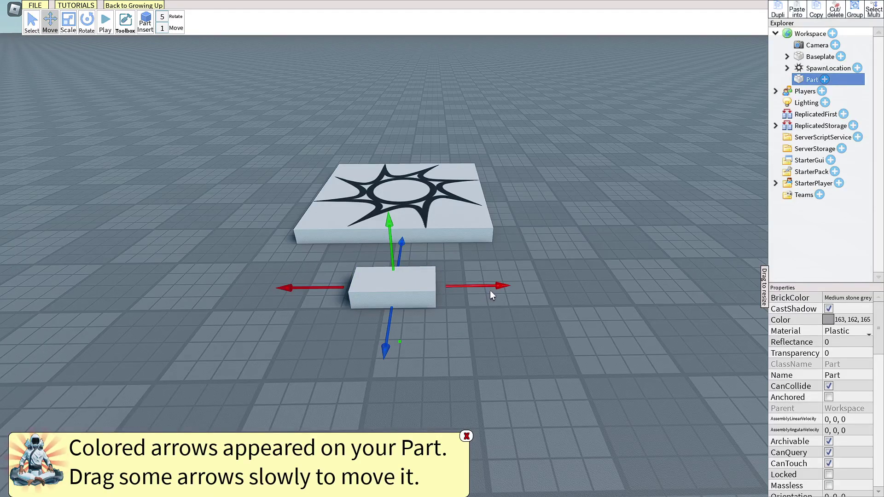
left_click_drag(493, 284, 391, 251)
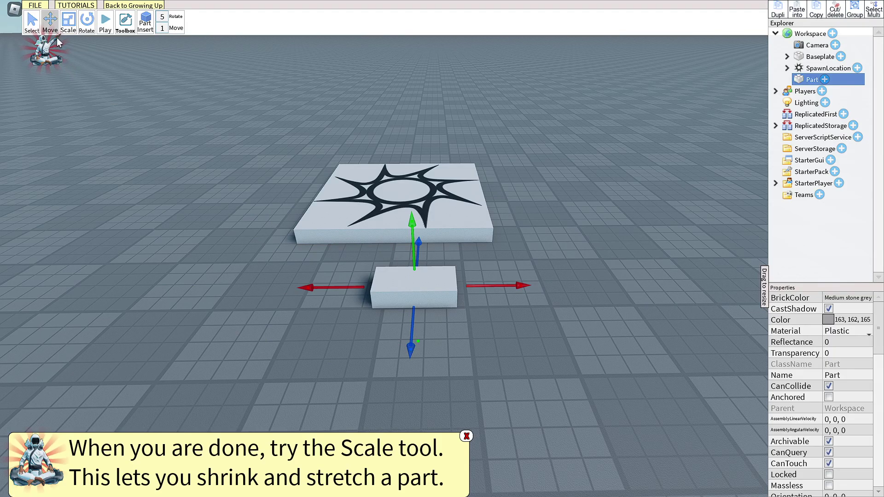
left_click(69, 30)
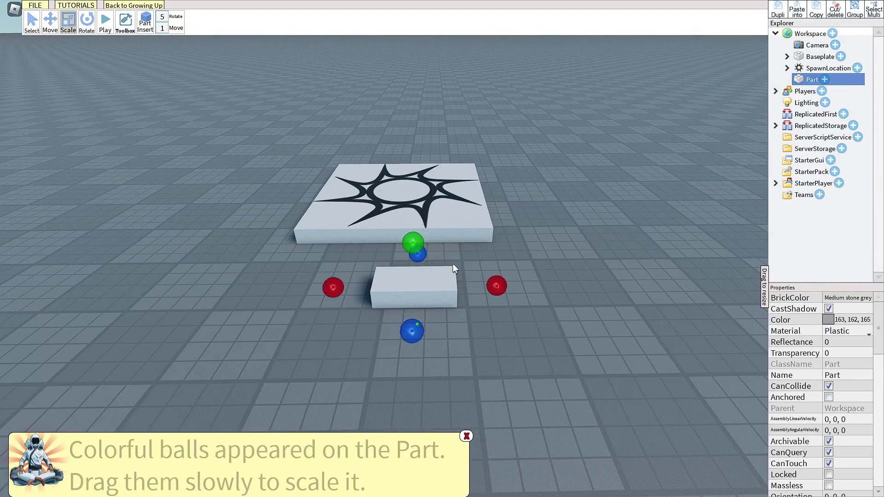
left_click_drag(499, 294, 313, 219)
Rotate the part slightly around its vertical axis with the Rotate tool and return to the Select tool
left_click(87, 21)
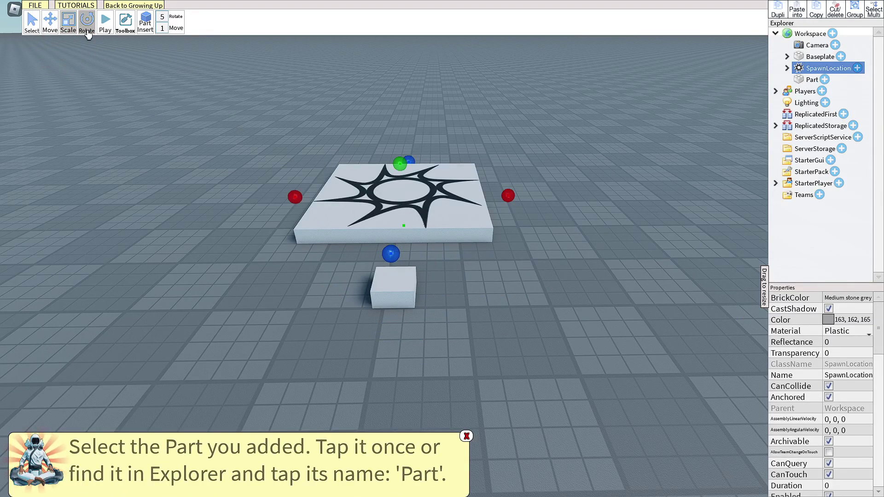
left_click(399, 298)
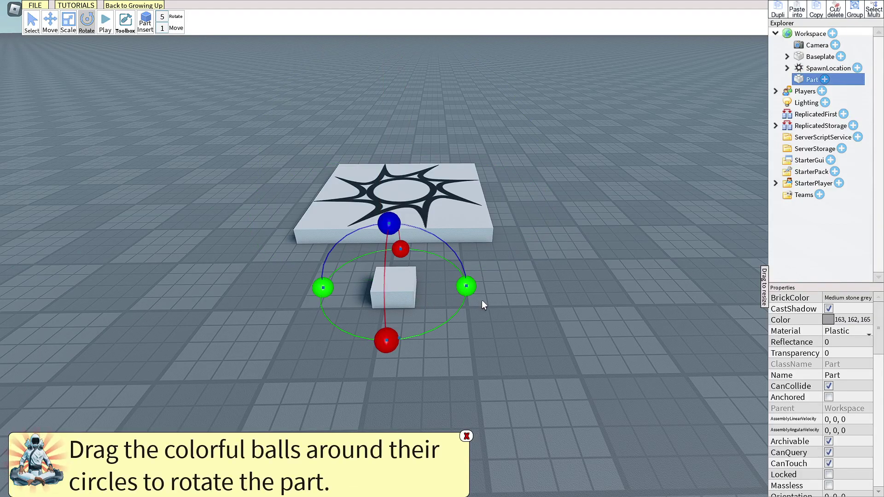
left_click_drag(467, 288, 396, 444)
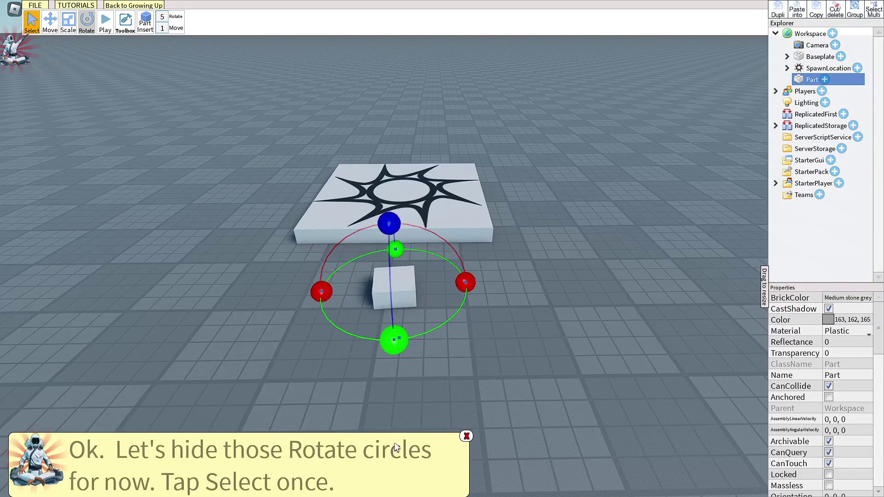
left_click(32, 20)
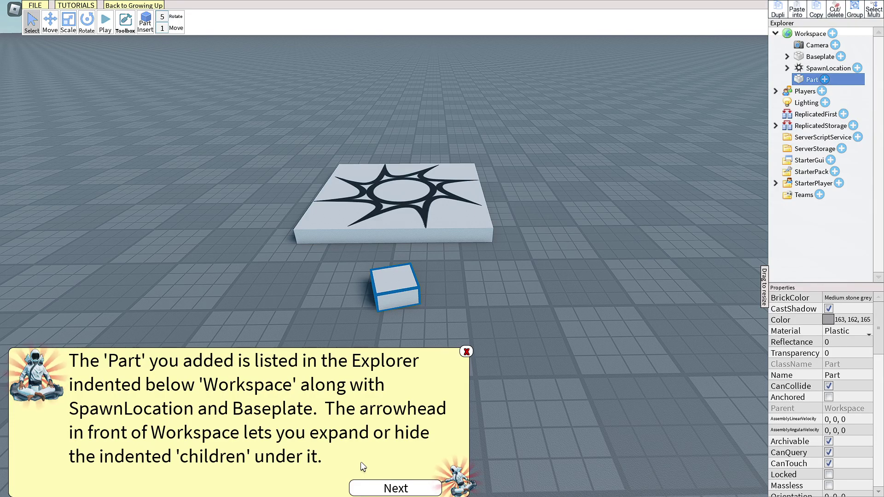
Expand SpawnLocation in the object tree and answer the tutorial question about its child object
left_click(377, 487)
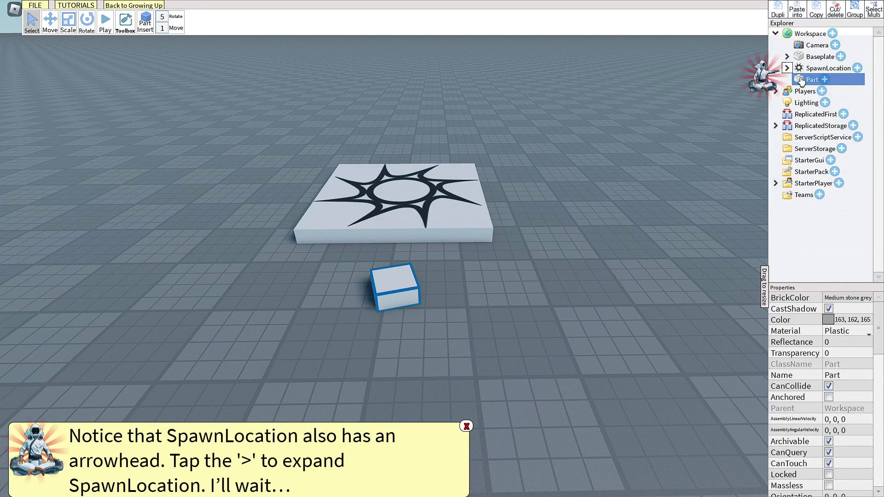
left_click(787, 69)
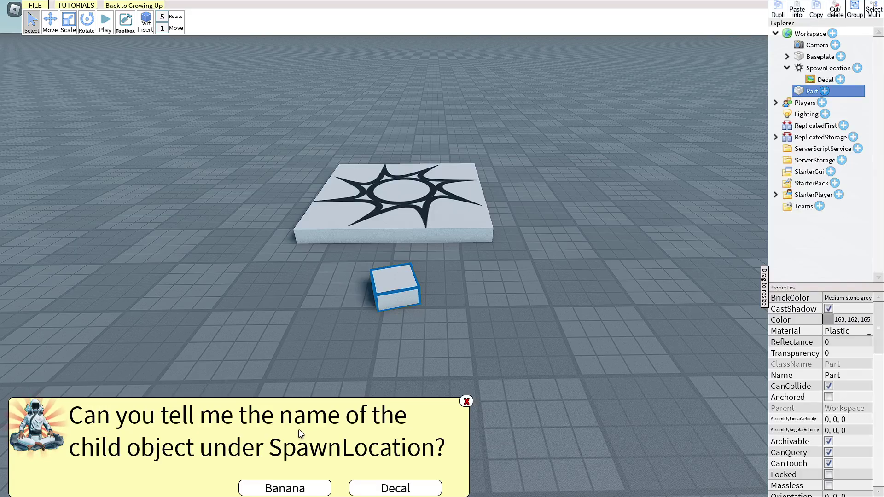
left_click(317, 489)
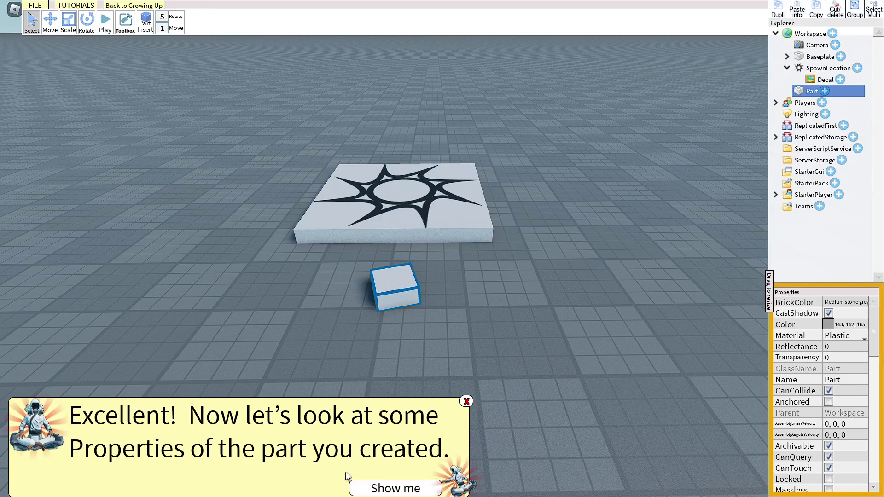
Color the part Royal blue (73, 85, 165) and change its material to Brick
left_click(377, 489)
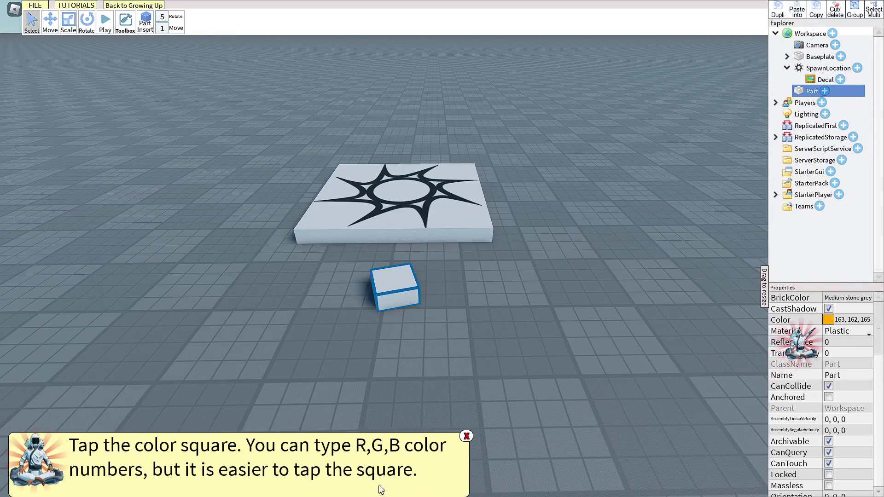
left_click(826, 321)
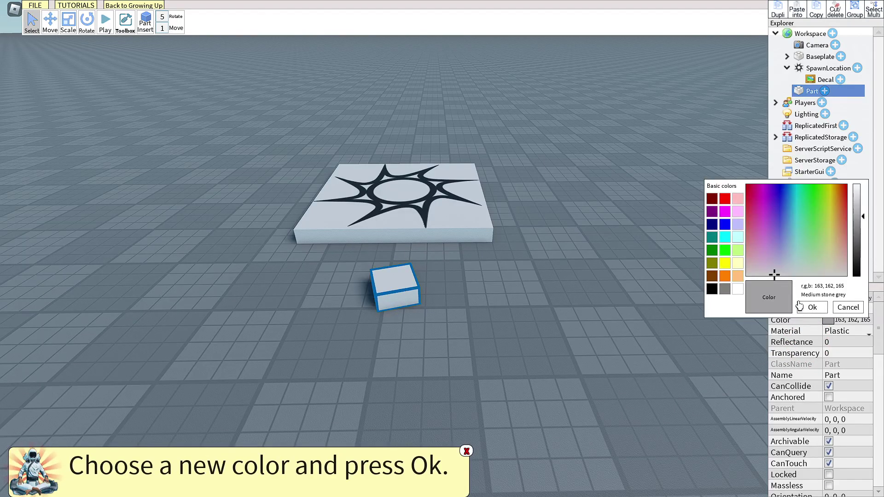
left_click(782, 226)
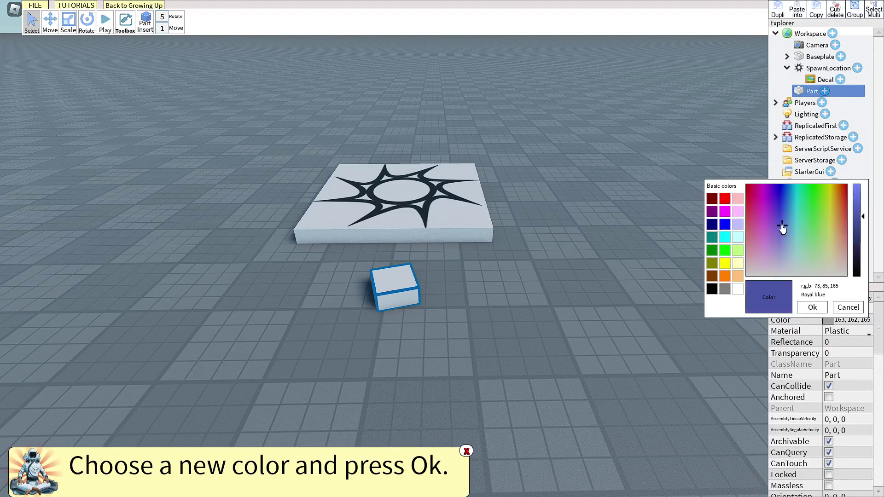
left_click(812, 307)
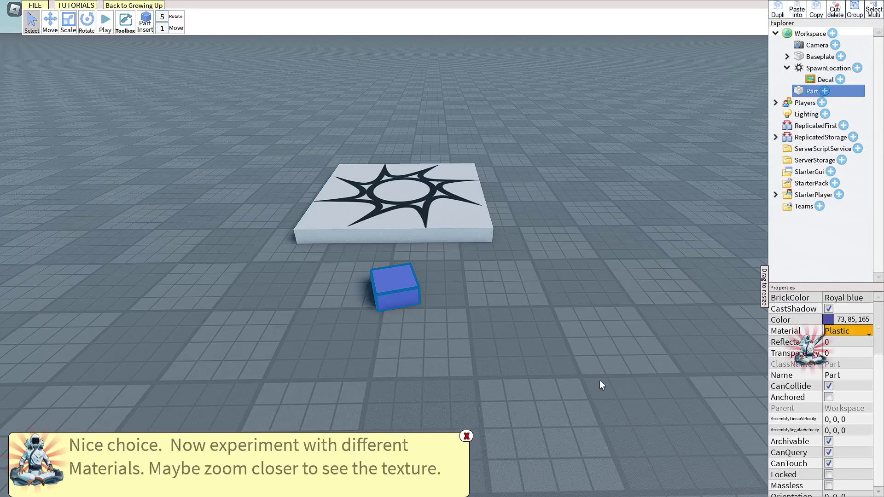
left_click(857, 332)
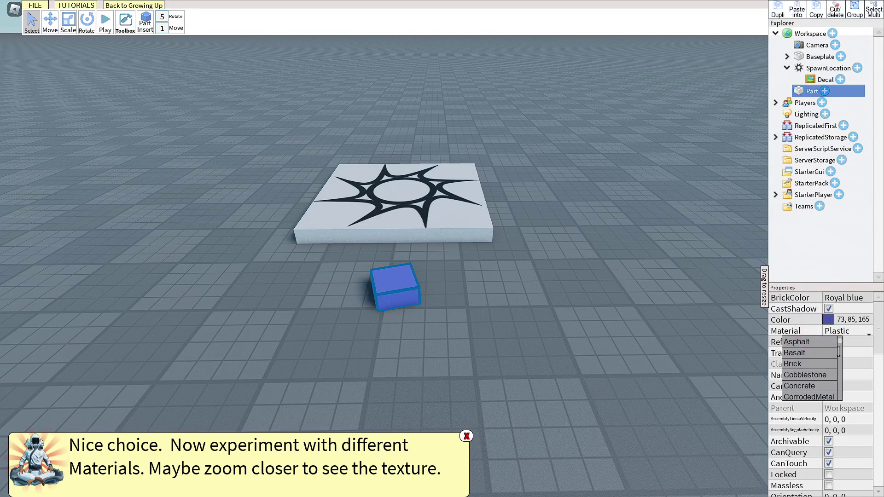
left_click(809, 364)
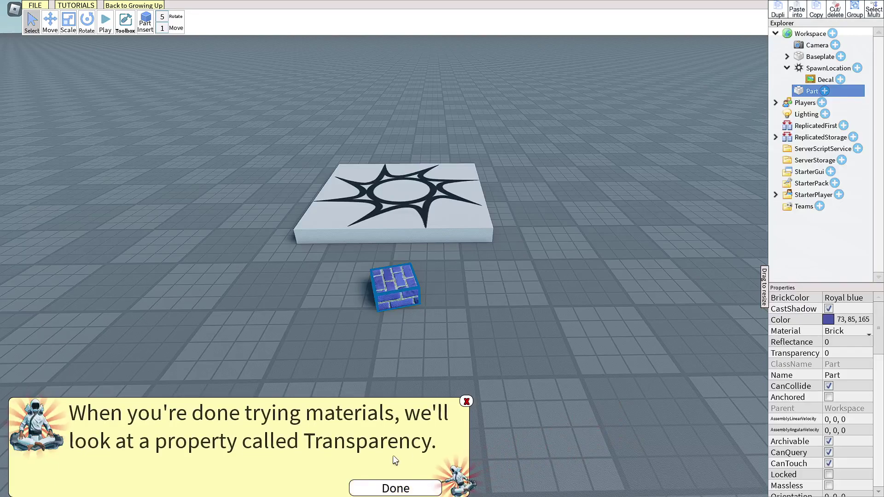
Try a Transparency of 1 on the part and settle on 0.5
left_click(398, 489)
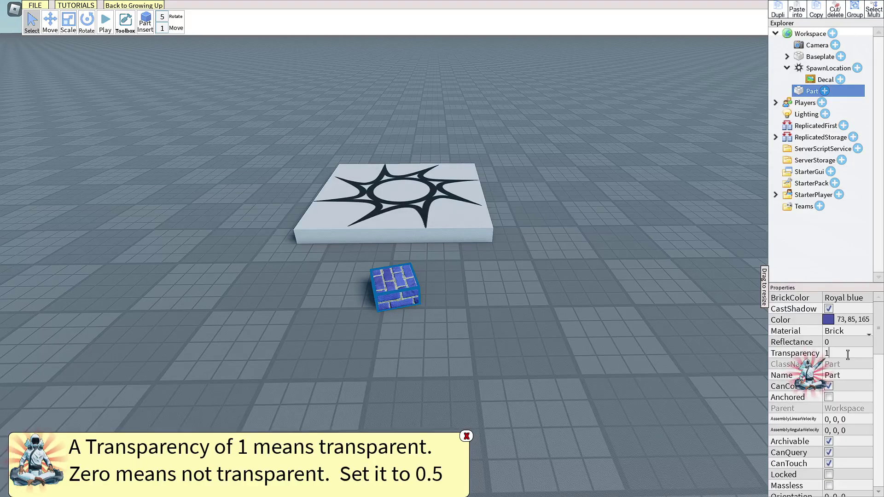
key("Return")
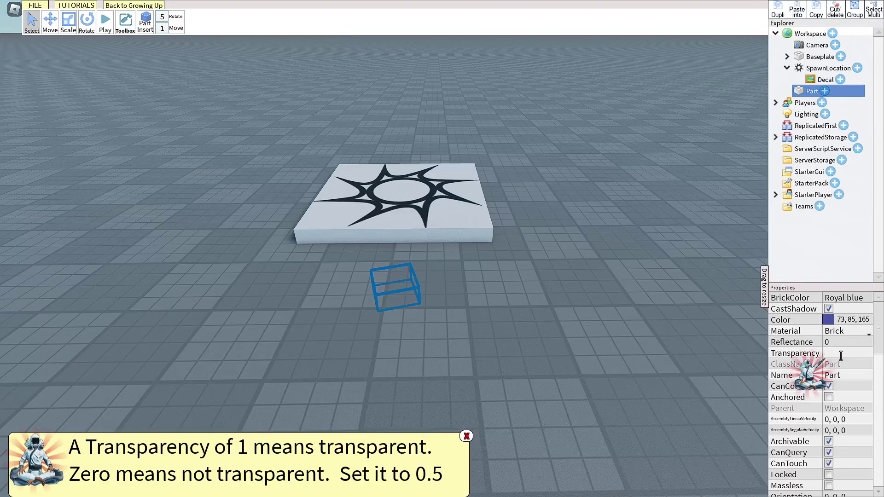
key("Return")
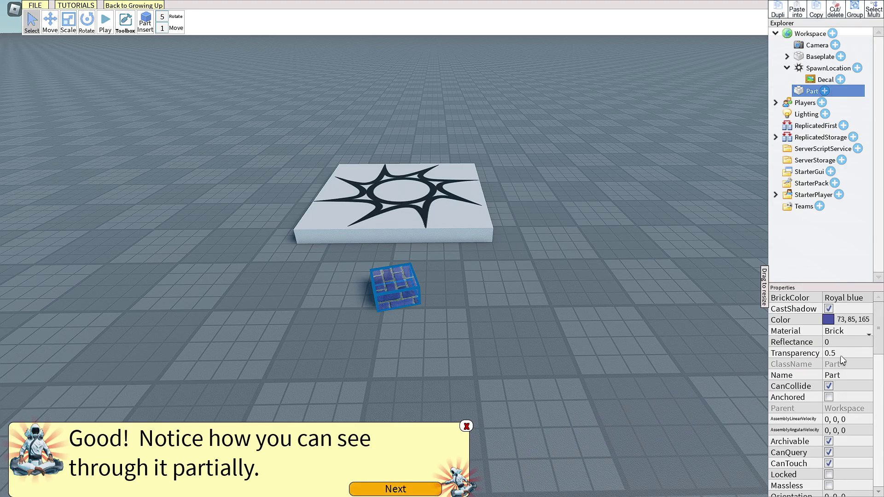
Turn the part's CanCollide property off and back on, and enable Anchored to finish the Basics tutorial
left_click(441, 489)
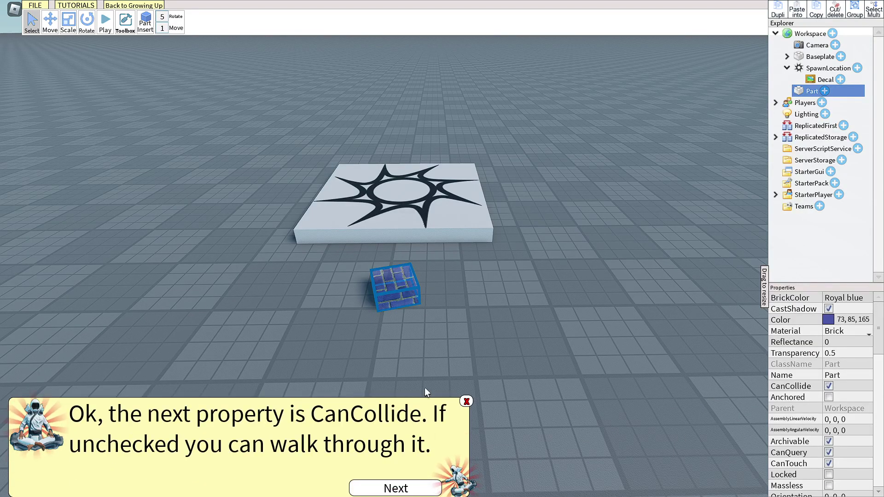
left_click(406, 489)
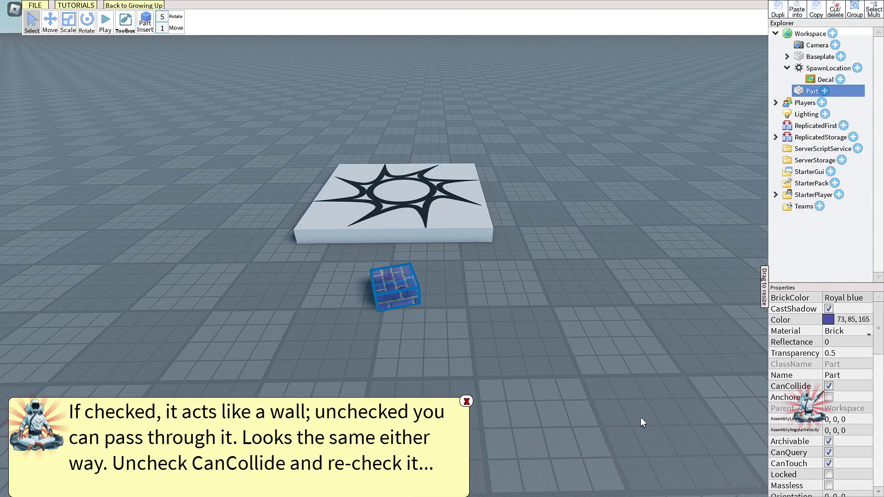
left_click(830, 387)
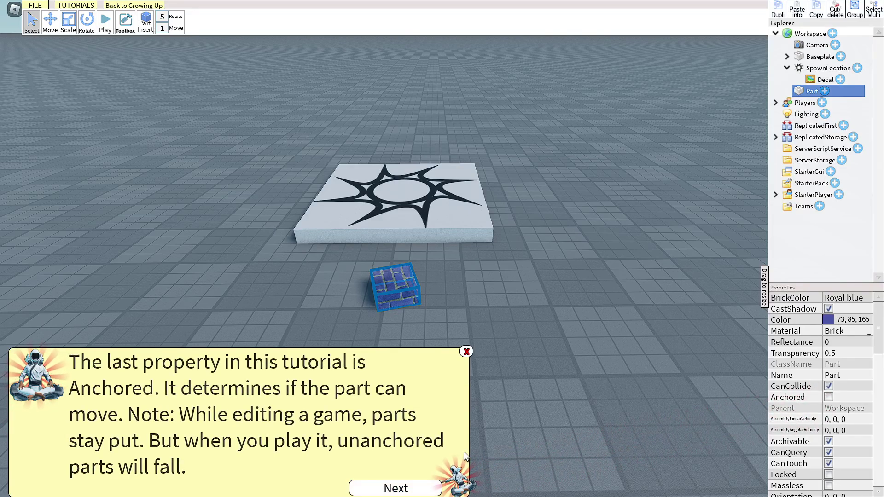
left_click(409, 488)
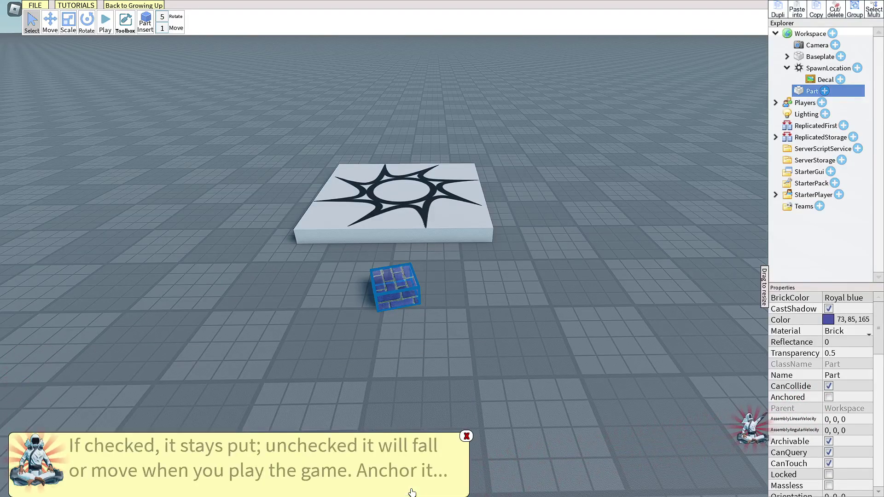
left_click(829, 397)
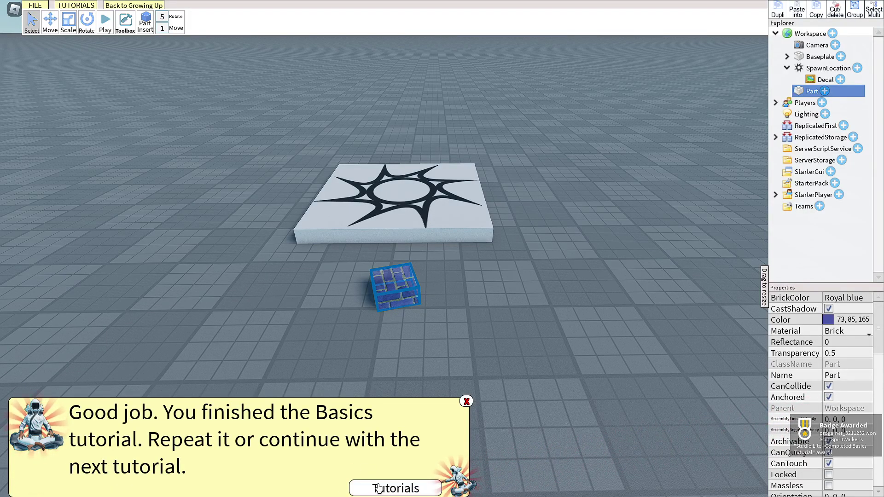
Start the Build tutorial and delete the blue brick part from the workspace
left_click(378, 488)
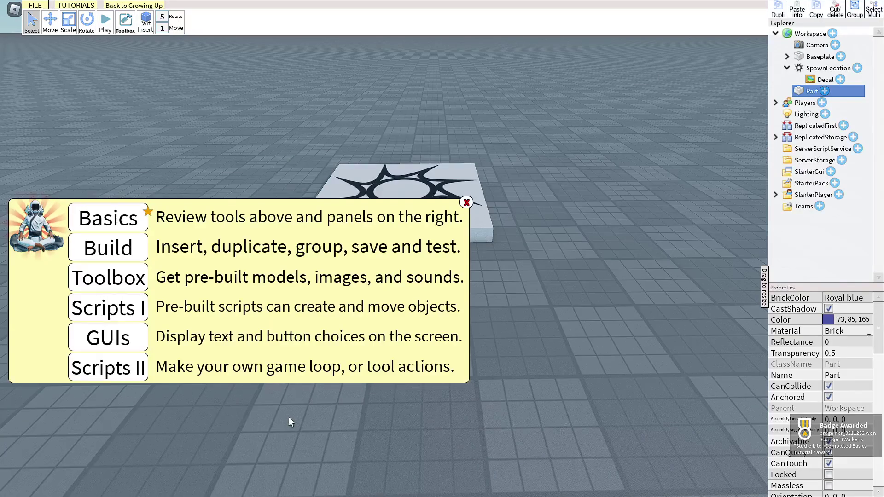
left_click(127, 249)
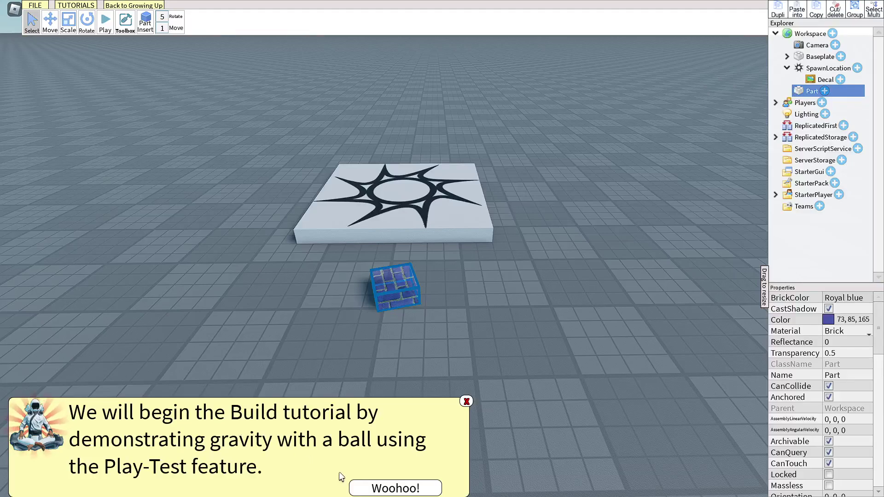
left_click(395, 488)
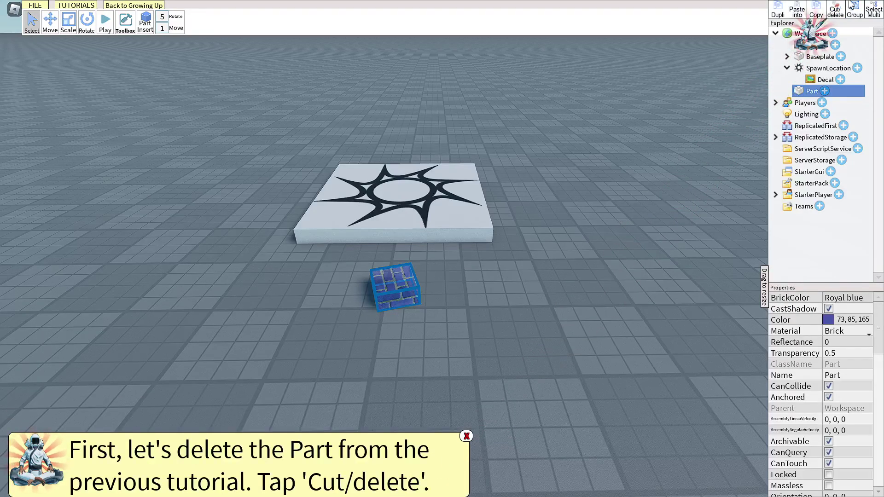
left_click(837, 10)
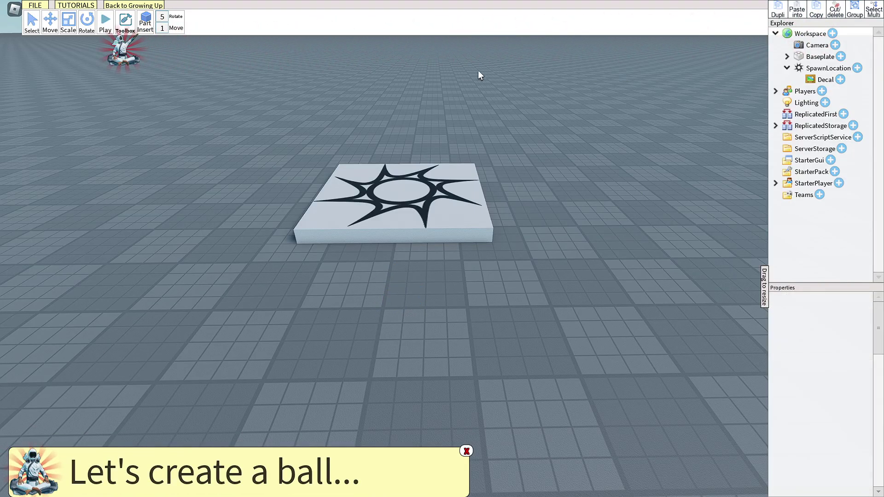
Insert a Ball part into the workspace and continue past the tutorial's renaming prompt
left_click(144, 29)
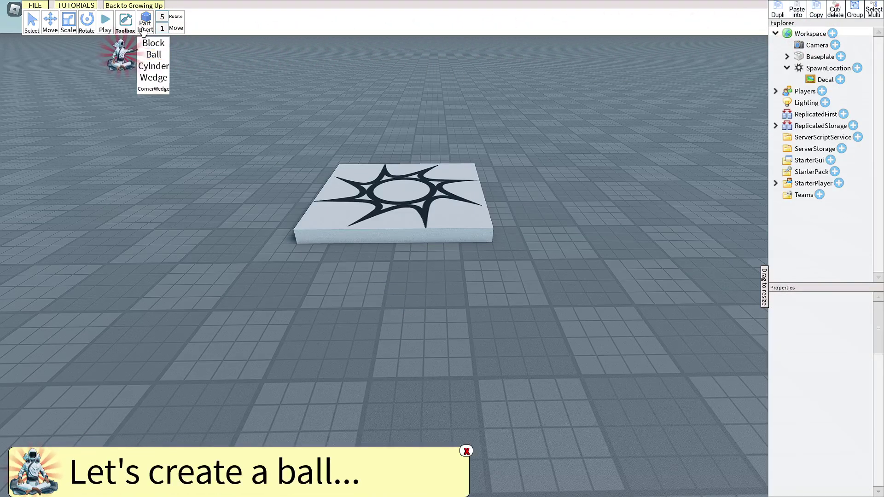
left_click(149, 53)
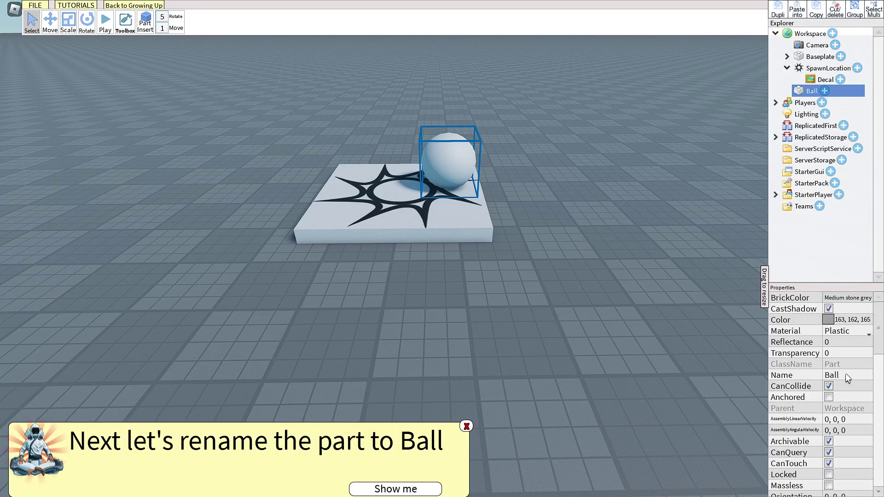
left_click(427, 488)
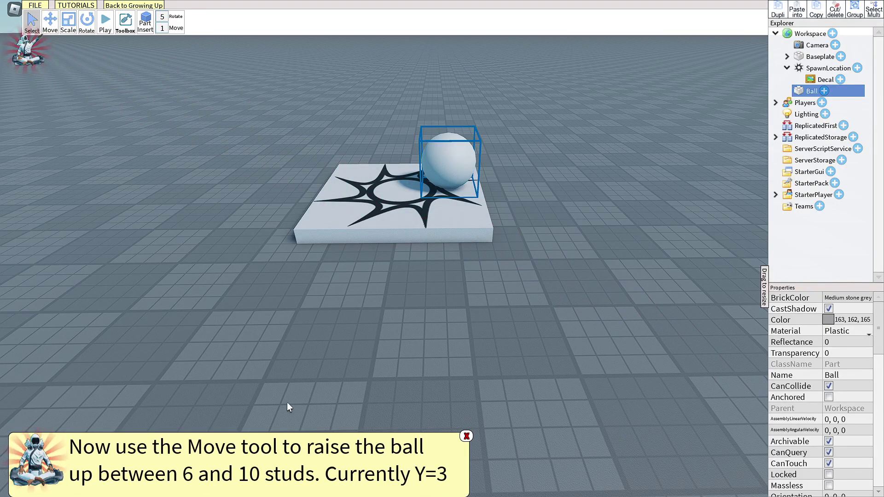
Raise the ball to a height between 6 and 10 studs above the spawn location with the Move tool
left_click(49, 23)
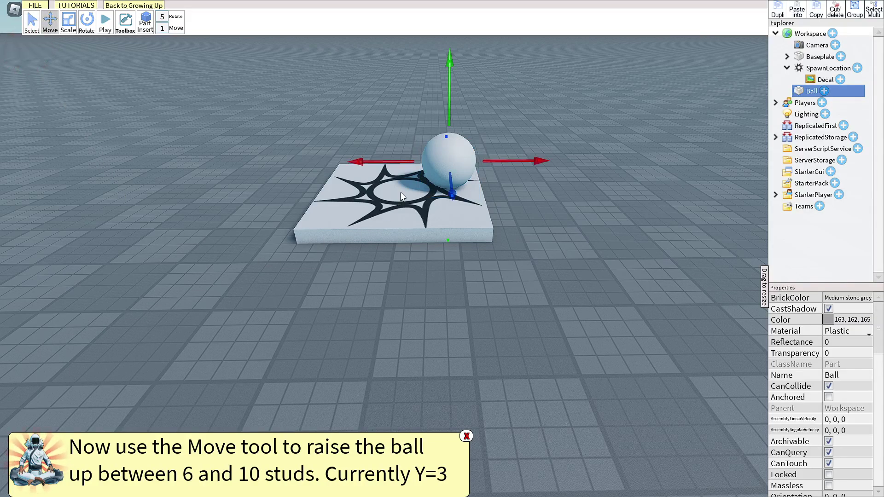
left_click_drag(453, 198, 462, 236)
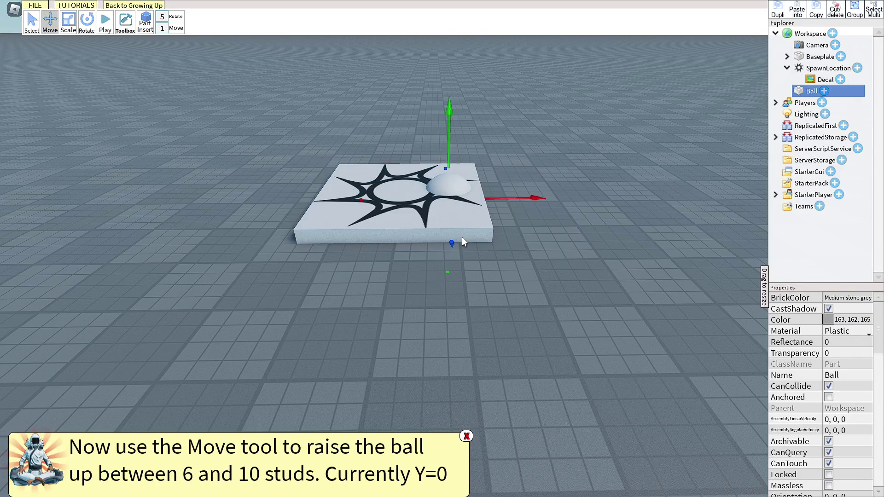
left_click_drag(463, 237, 458, 148)
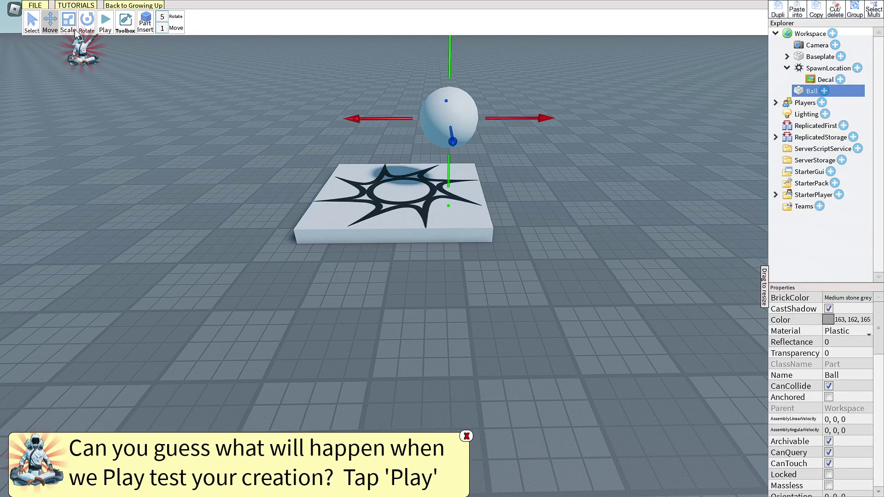
Play-test the unanchored ball by walking the character into it and pushing it around, and end the test
left_click(105, 22)
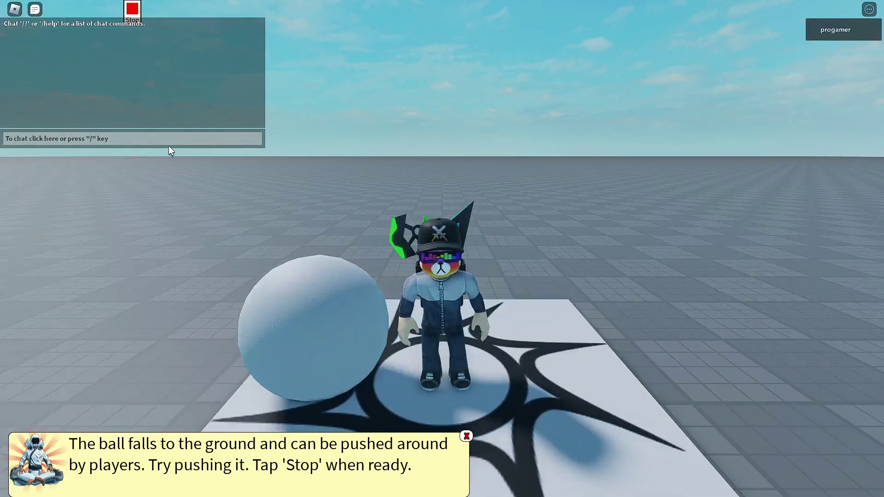
key("w")
right_click_drag(391, 200, 391, 200)
key("w")
key("d")
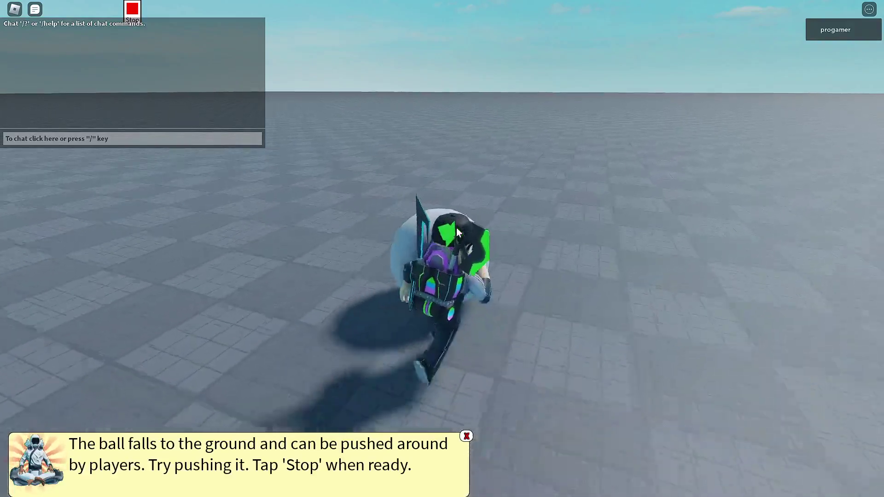
key("w")
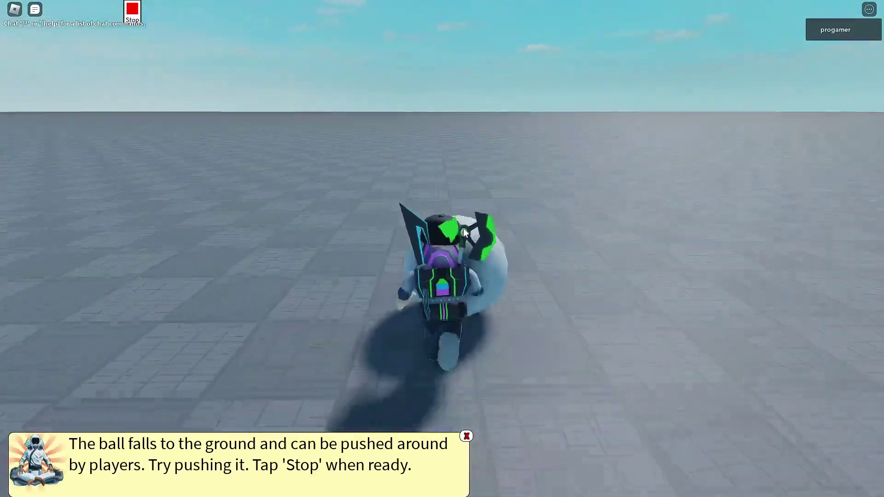
key("w")
key("a")
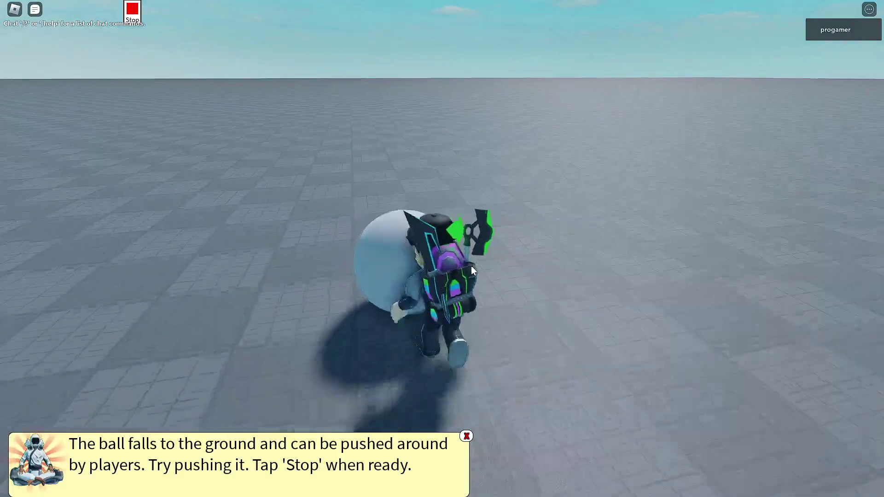
key("w")
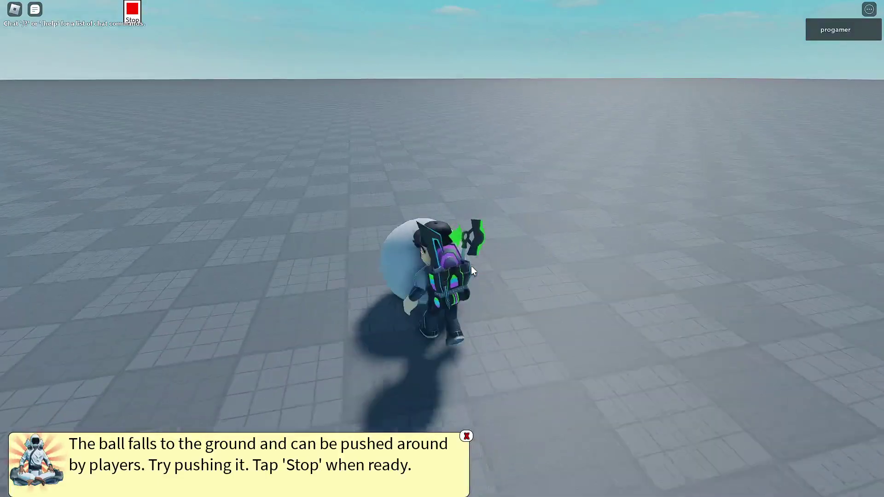
key("w")
key("a")
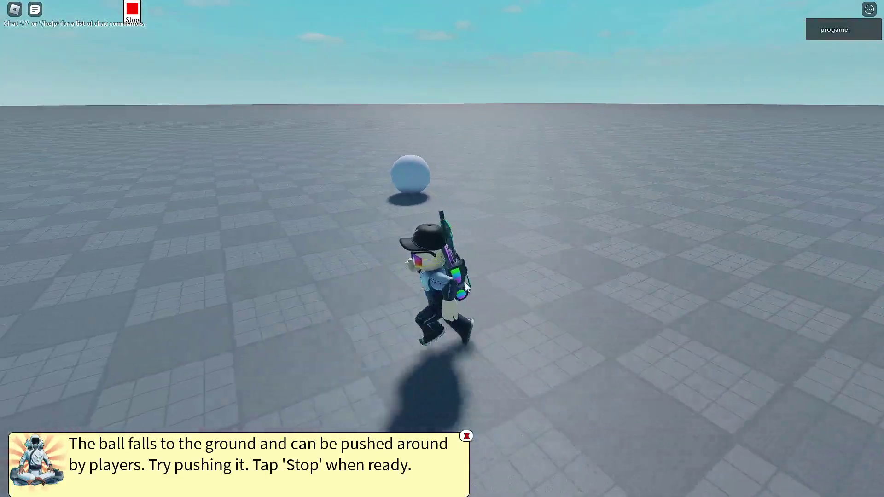
left_click(132, 9)
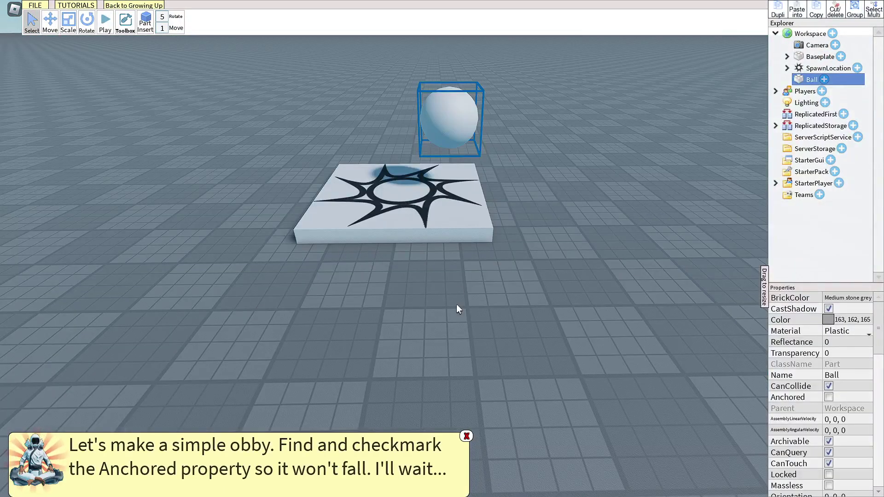
Enable the Anchored property of the ball
right_click_drag(435, 353, 436, 353)
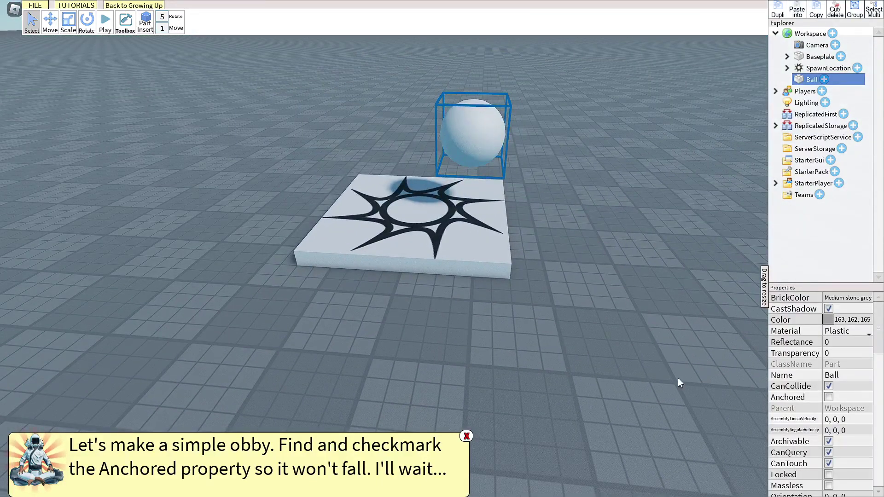
left_click(828, 397)
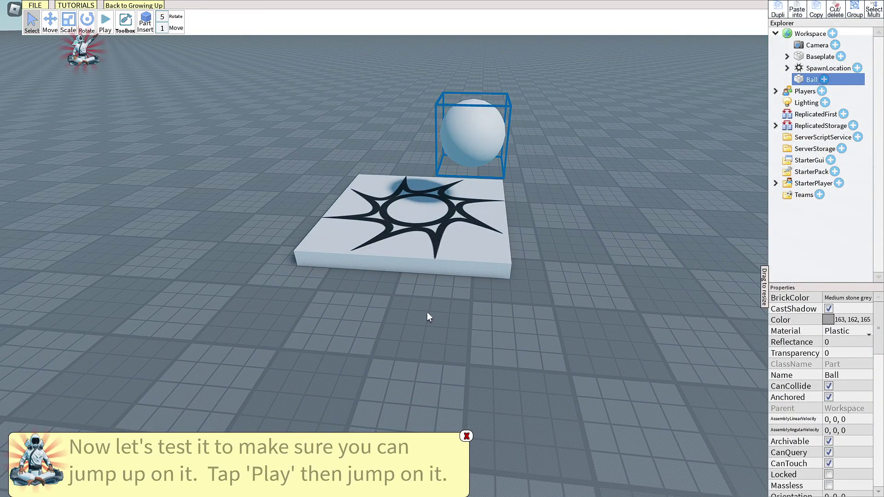
Play-test jumping onto the anchored ball, confirm the jump in the tutorial, and end the test
left_click(105, 22)
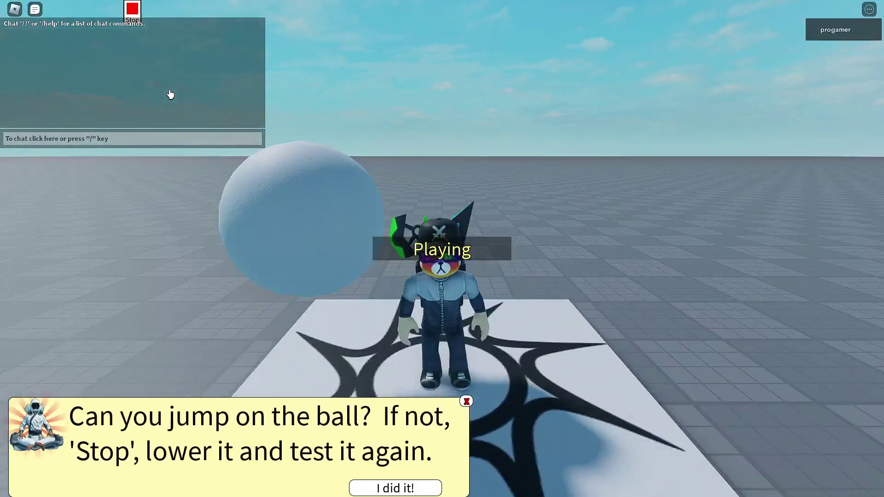
key("s")
right_click_drag(510, 244, 510, 244)
key("w")
key("space")
key("s")
key("w")
key("space")
key("a")
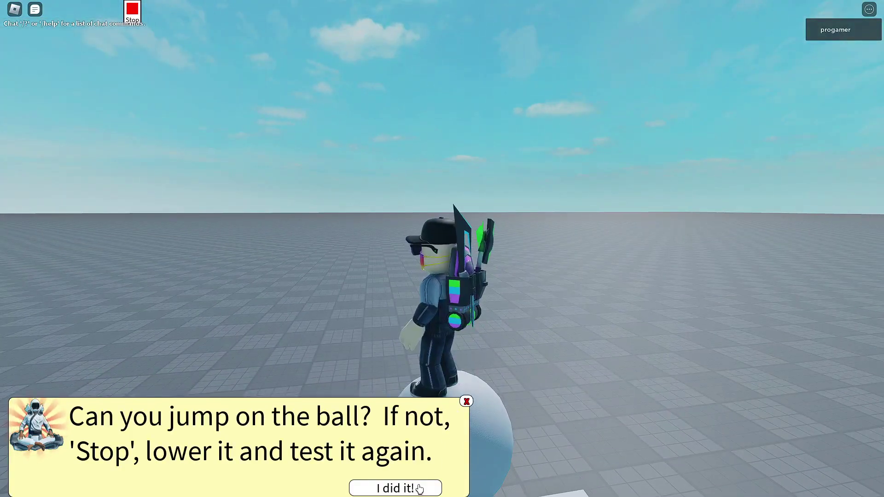
left_click(418, 488)
right_click_drag(403, 315, 403, 315)
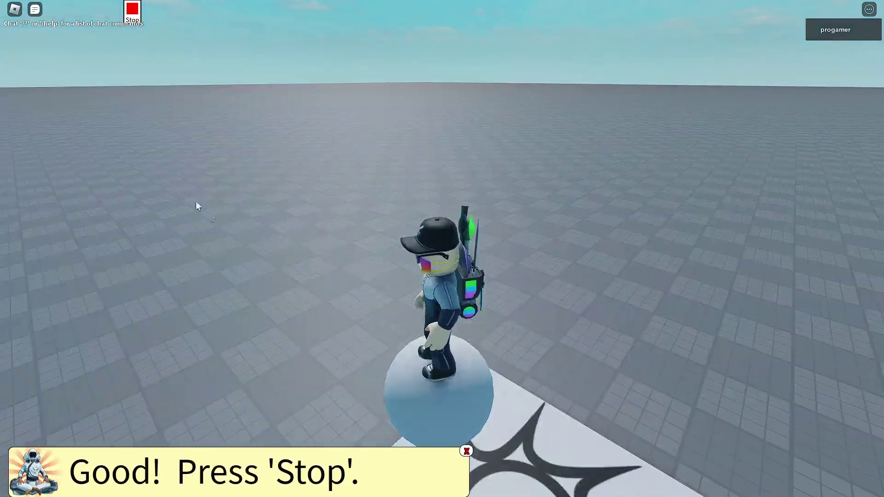
left_click(133, 9)
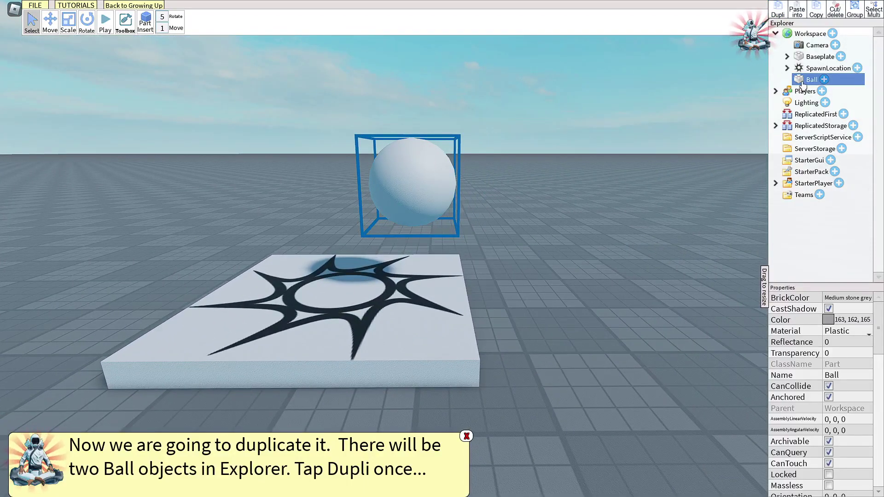
Duplicate the ball, move the copy sideways and up to a jumpable distance from the first, and confirm it is ready
left_click(780, 14)
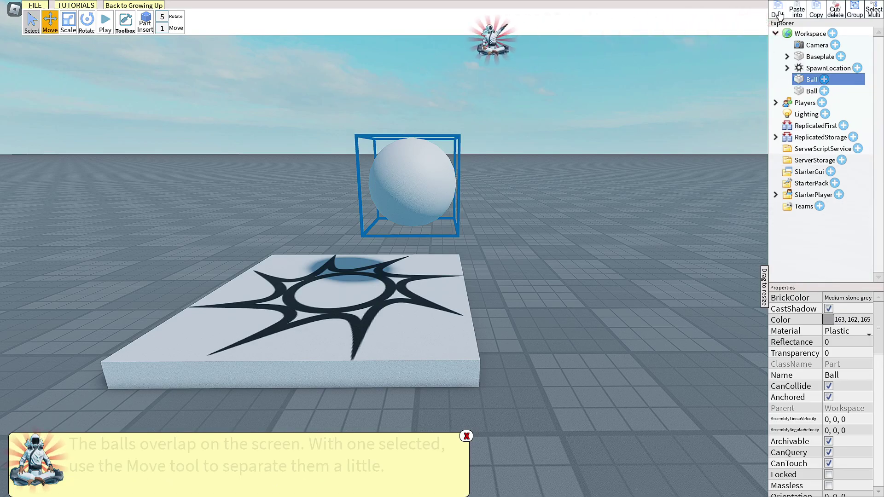
left_click(51, 21)
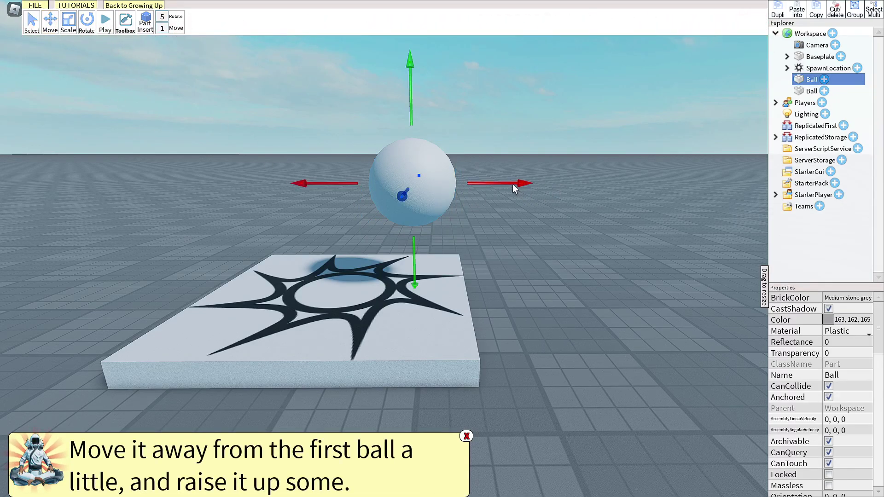
left_click_drag(516, 184, 683, 209)
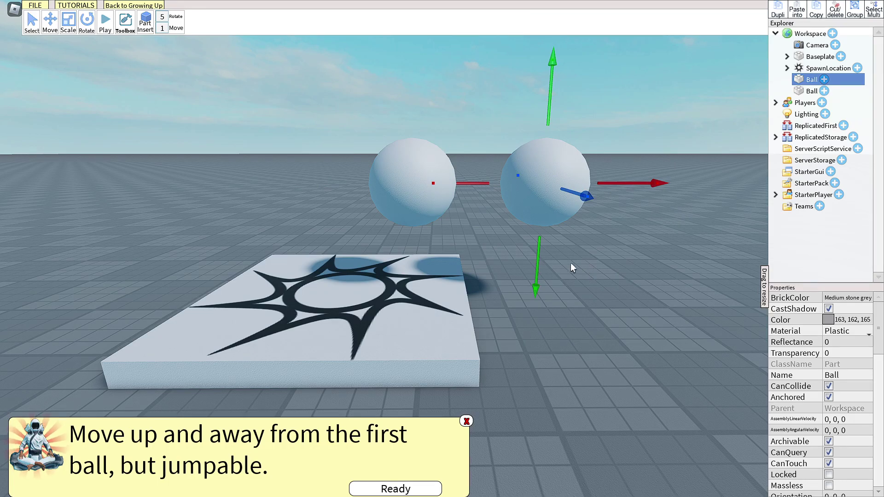
left_click_drag(540, 263, 558, 227)
right_click_drag(548, 311, 503, 333)
key("a")
left_click(389, 489)
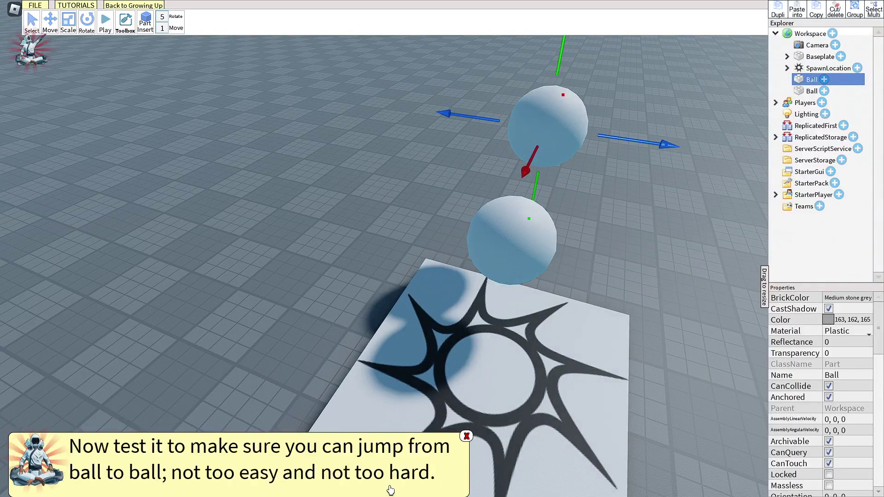
Start another play test and jump the character onto the first ball and across to the second
left_click(100, 35)
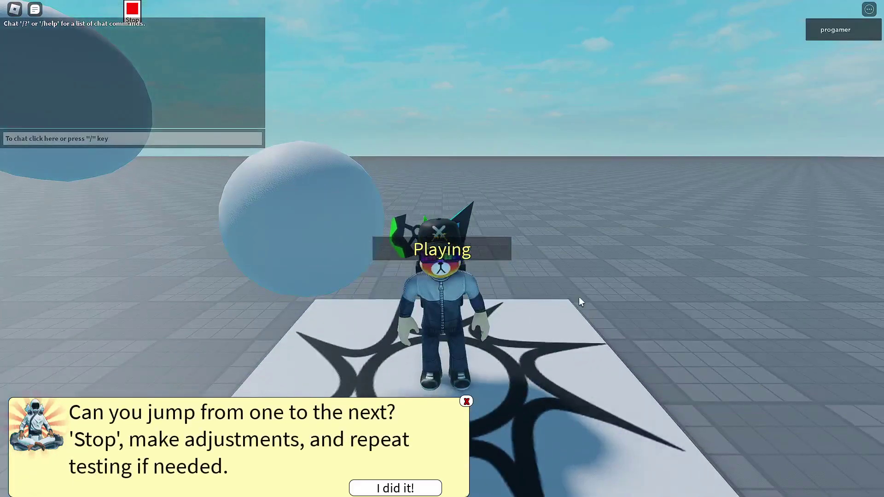
right_click_drag(561, 297, 561, 297)
key("w")
key("space")
key("s")
key("w")
key("w")
key("space")
key("w")
key("space")
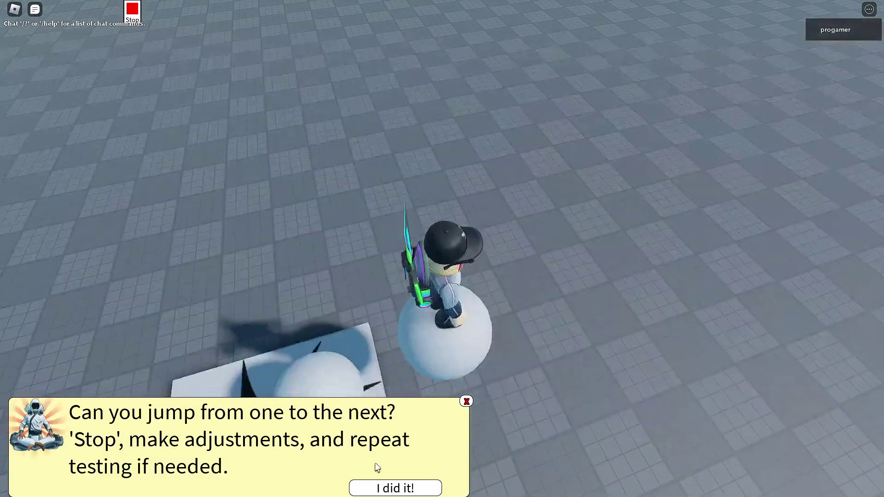
Confirm the ball-to-ball jump, end the play test, and continue to the tutorial's demonstration of duplicating several parts
left_click(389, 486)
right_click_drag(433, 320, 433, 320)
left_click(133, 9)
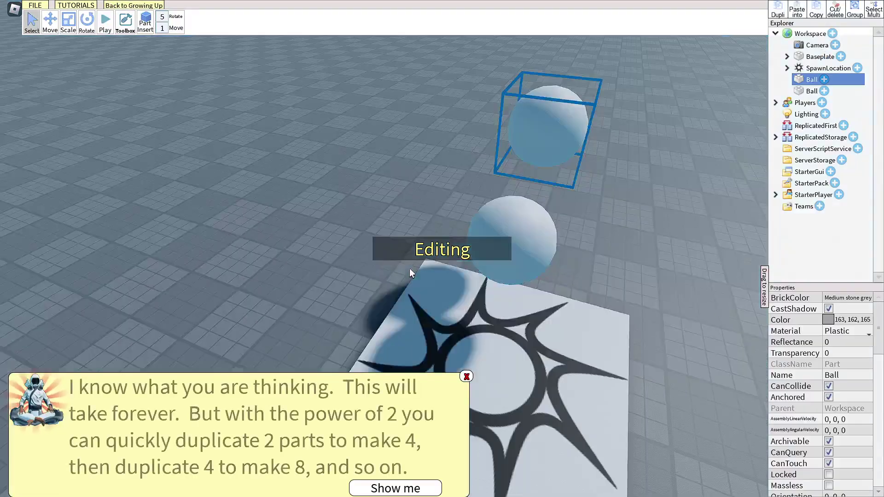
right_click_drag(409, 268, 409, 268)
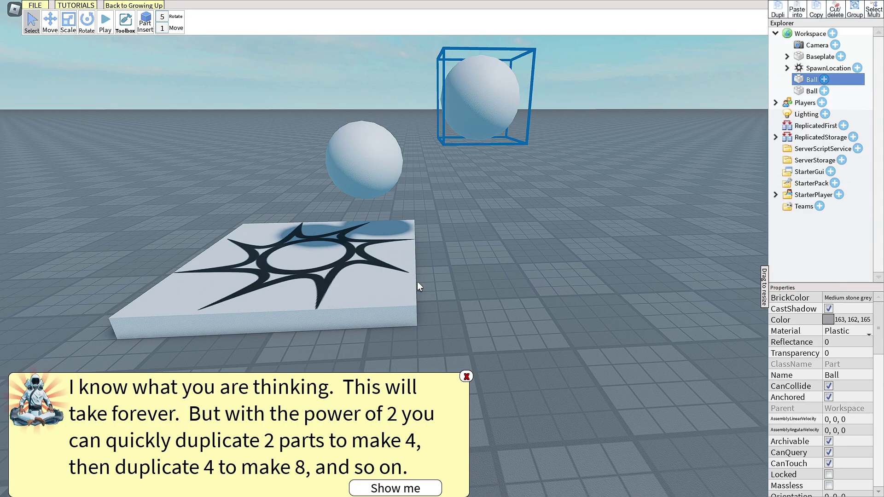
left_click(395, 488)
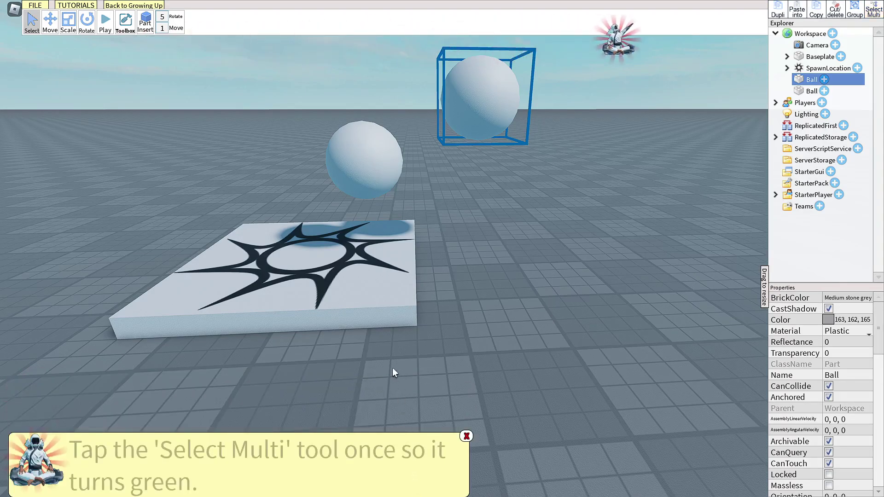
Try to select both Ball objects together
left_click(874, 10)
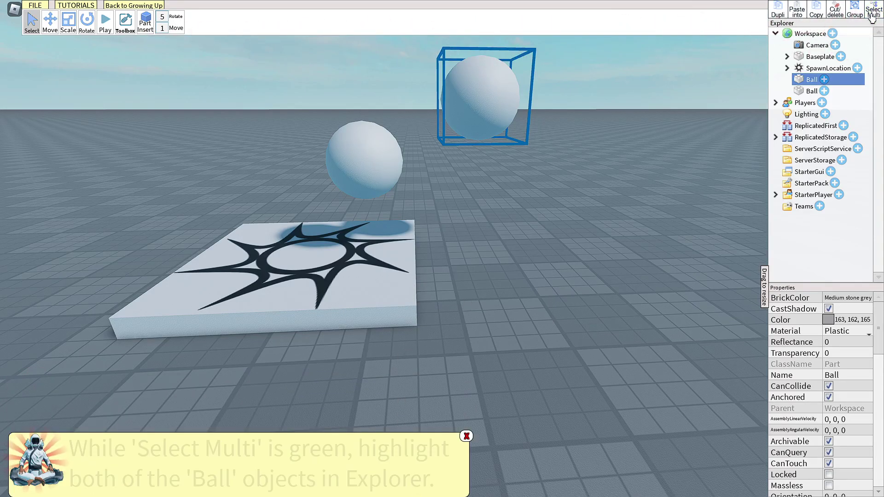
left_click(359, 173)
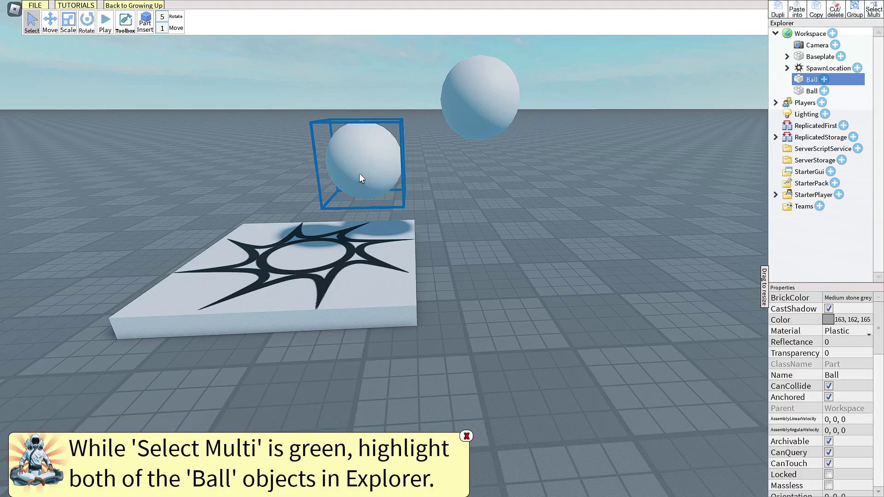
left_click(843, 81)
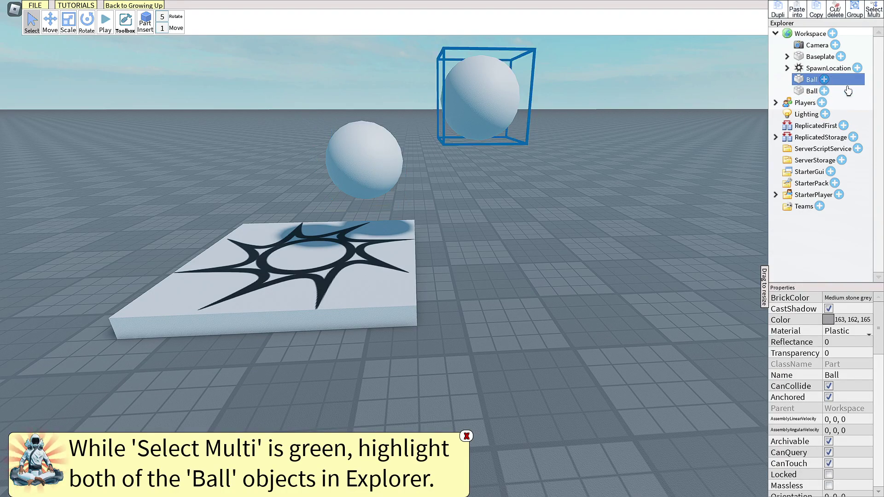
left_click(849, 93)
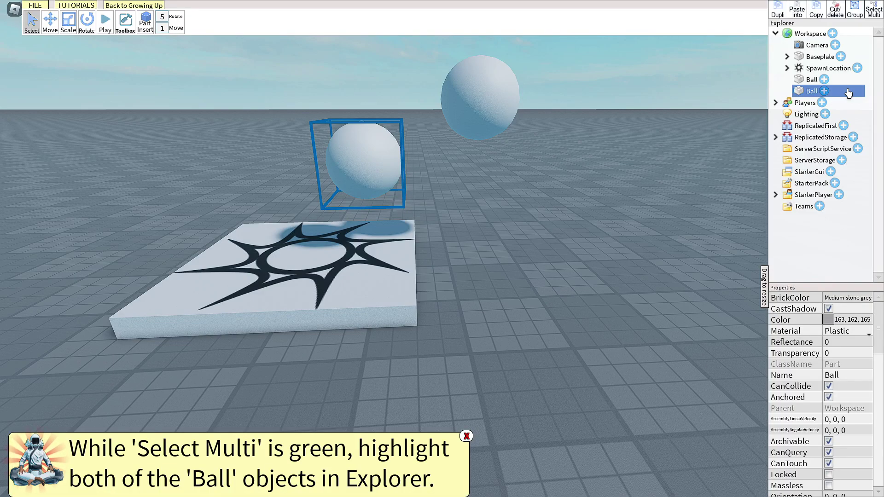
left_click(846, 82)
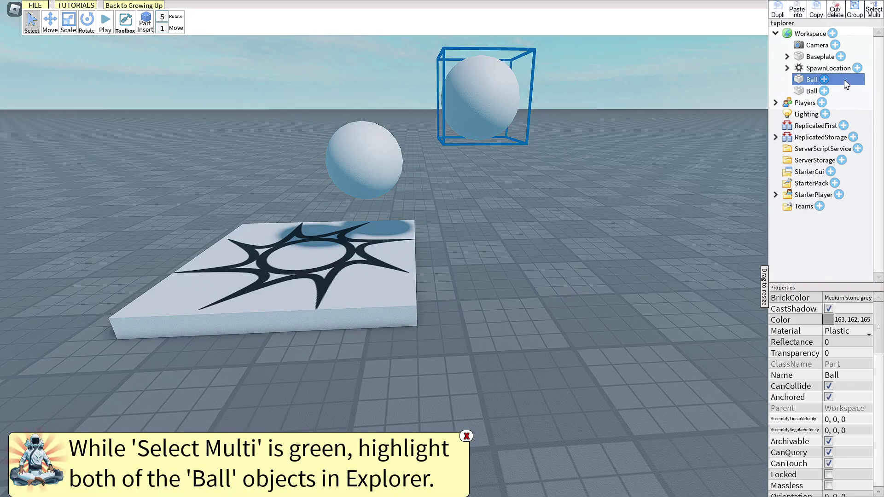
left_click(847, 91)
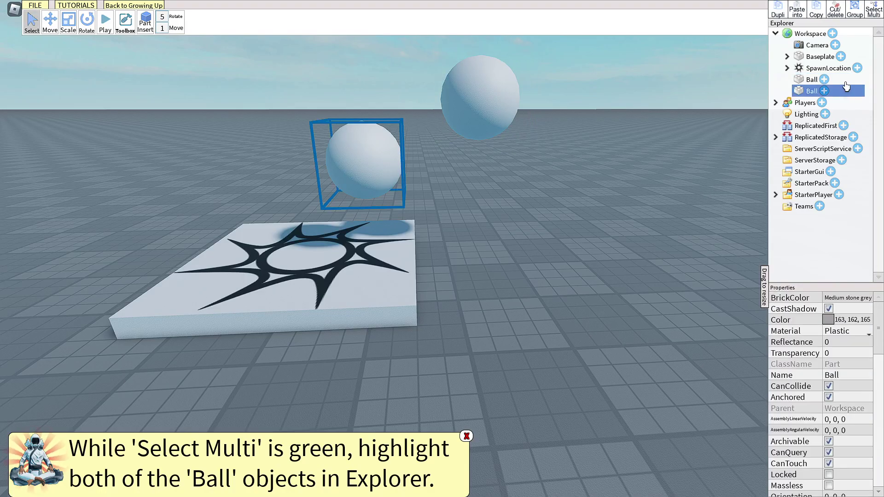
left_click(846, 81)
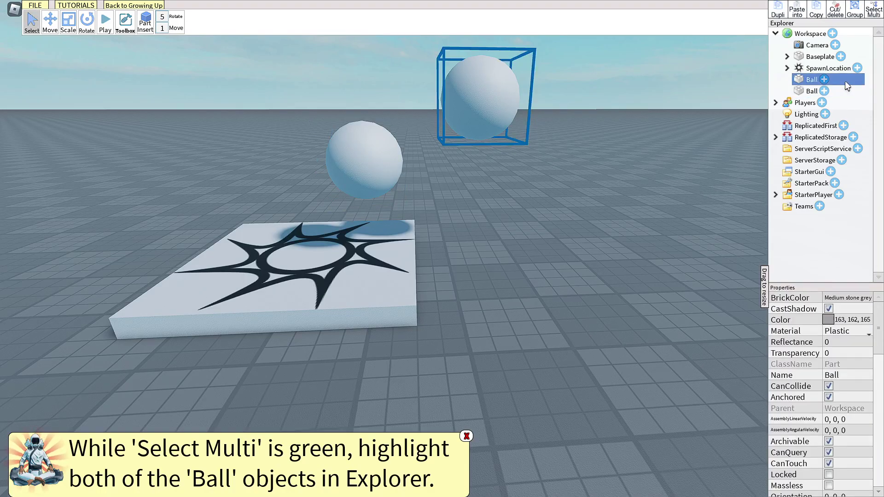
Turn on Select Multi, highlight both Ball objects in the workspace tree, and duplicate them
left_click(874, 18)
left_click(850, 91)
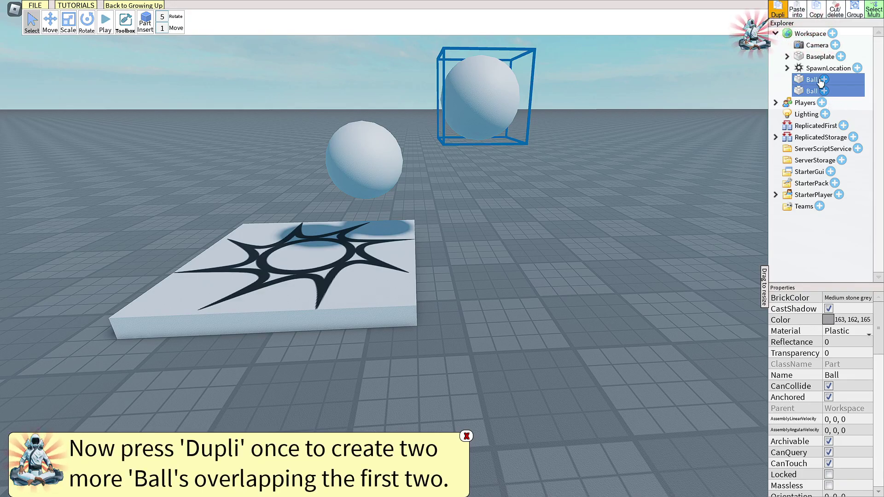
left_click(778, 7)
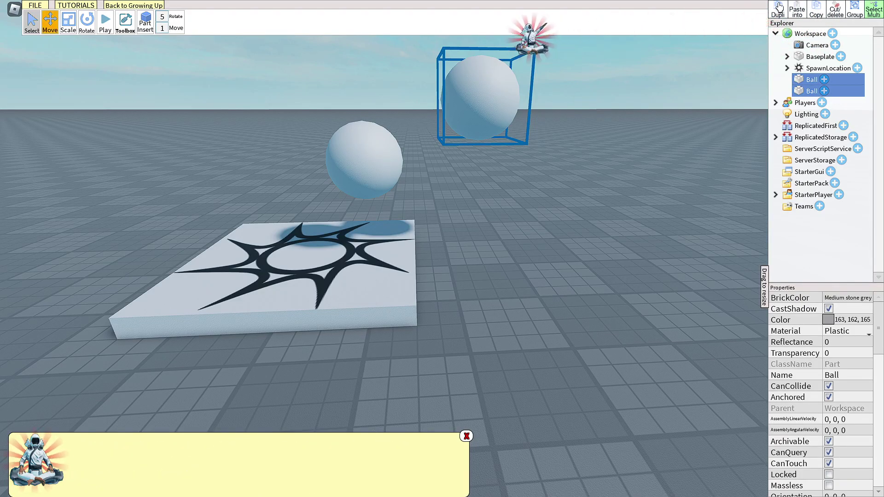
Move the two duplicated balls together outward, sideways and up so all four balls form a rising, jumpable path from the spawn platform
left_click(51, 20)
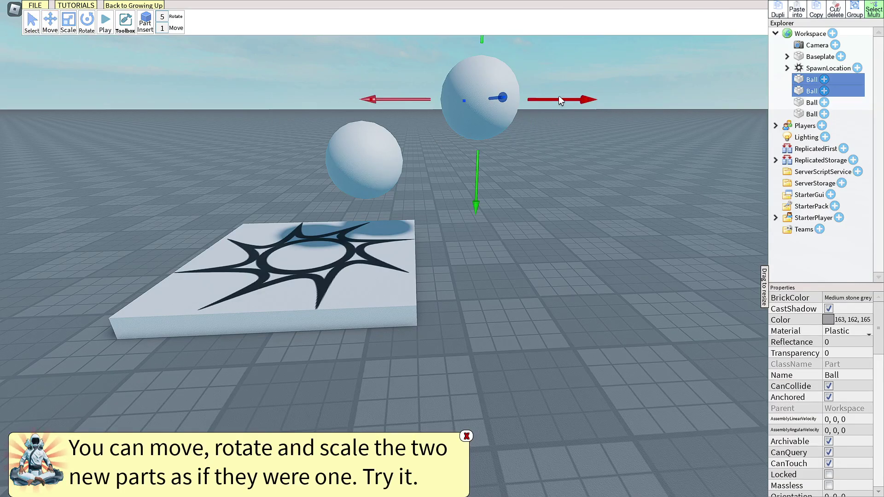
left_click_drag(559, 99, 697, 100)
right_click_drag(653, 234, 652, 235)
scroll(652, 233, "down", 3)
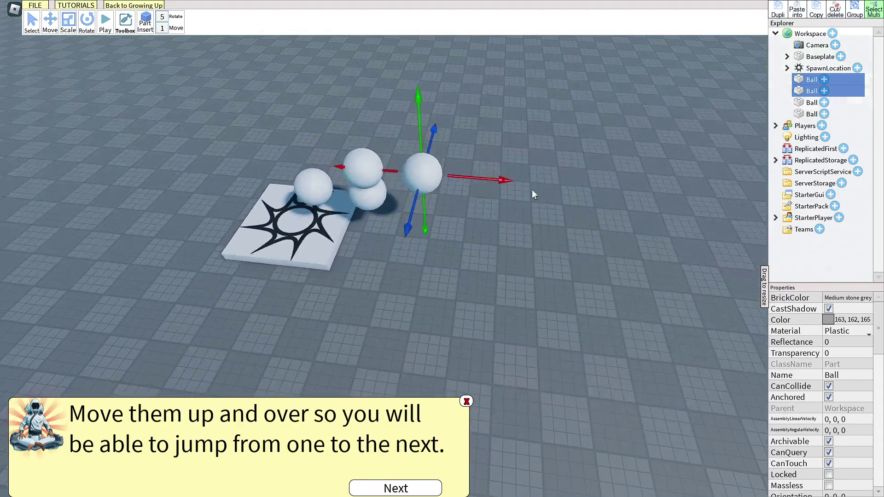
left_click_drag(501, 183, 595, 196)
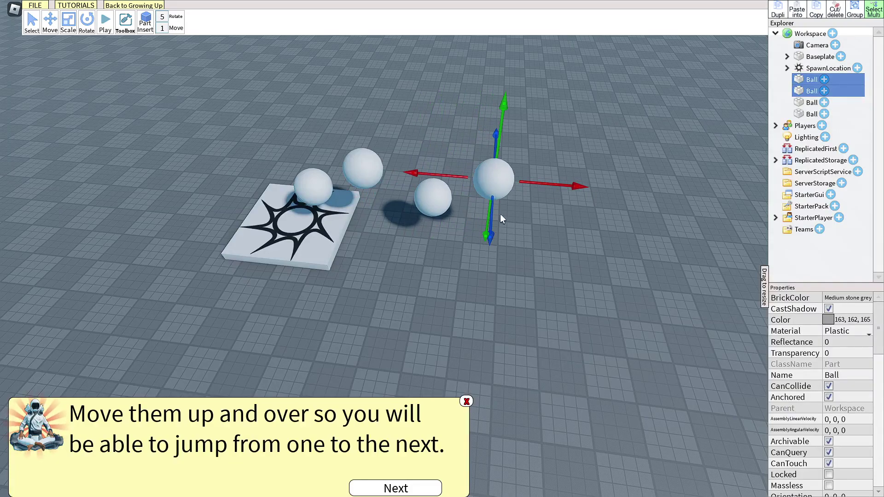
left_click_drag(499, 130, 537, 62)
right_click_drag(464, 230, 464, 232)
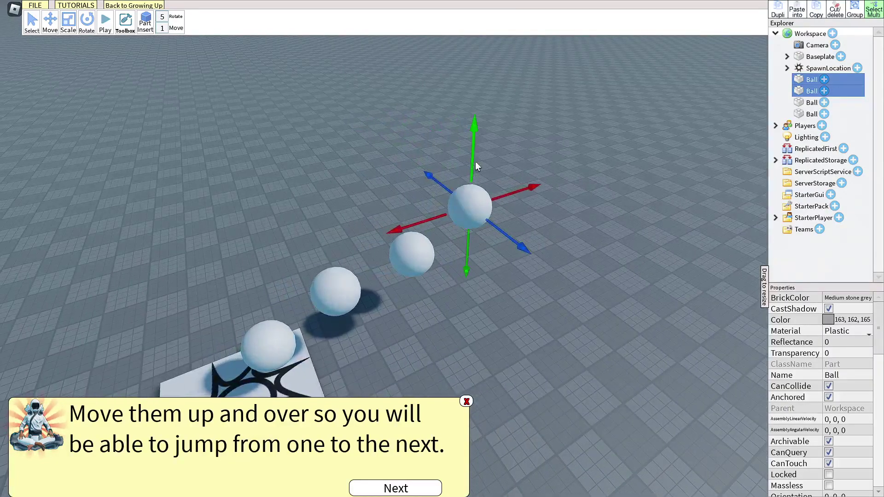
left_click_drag(480, 149, 494, 130)
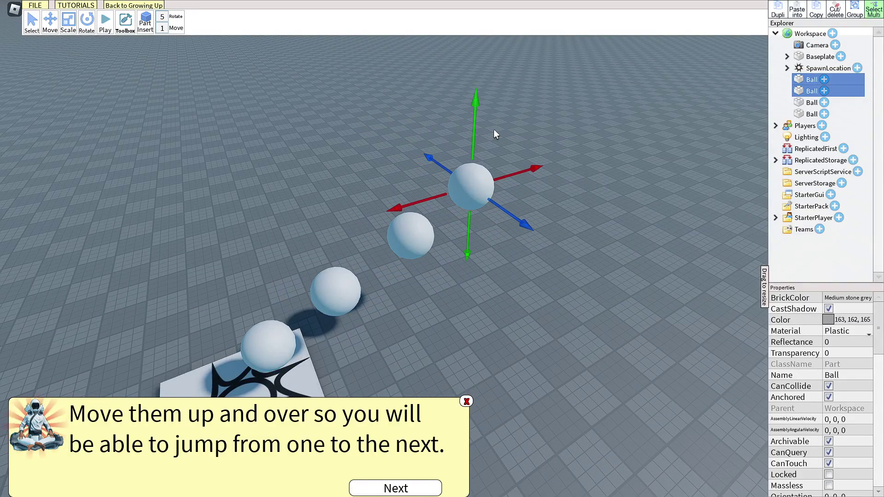
left_click_drag(519, 221, 487, 215)
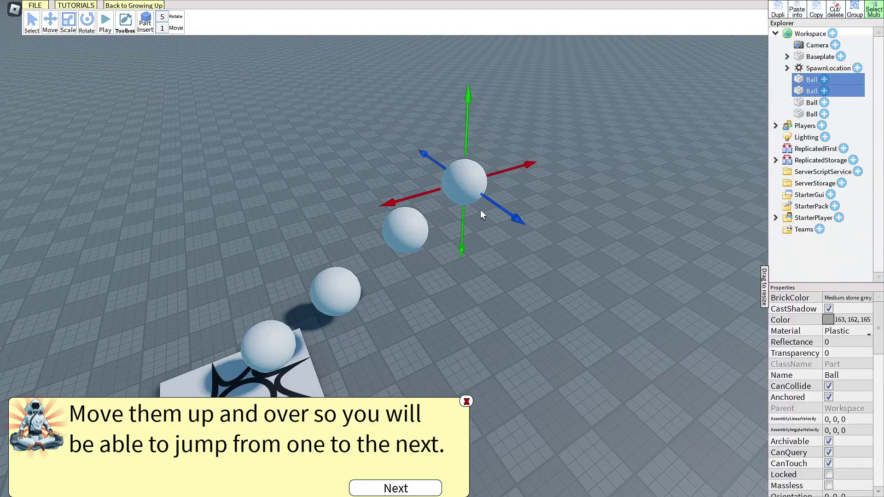
left_click_drag(401, 201, 391, 205)
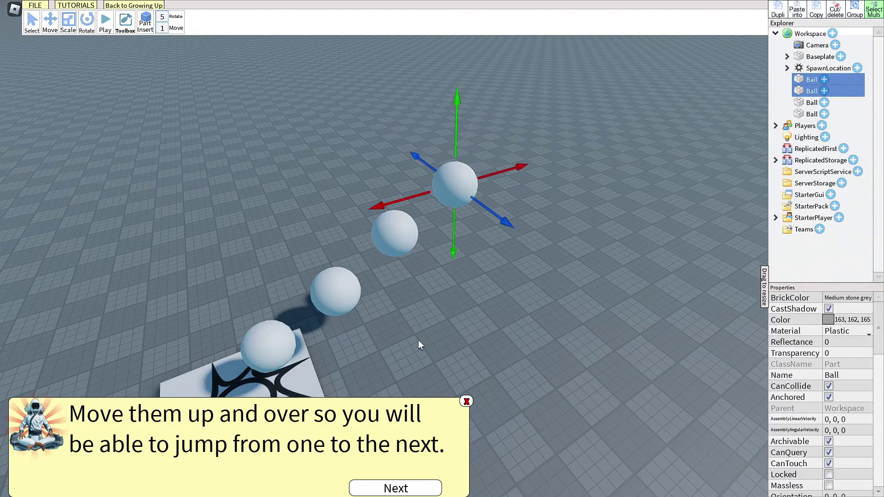
Play test jumping the character from the first ball towards the last, end the test, and accept the ball layout in the tutorial
left_click(395, 488)
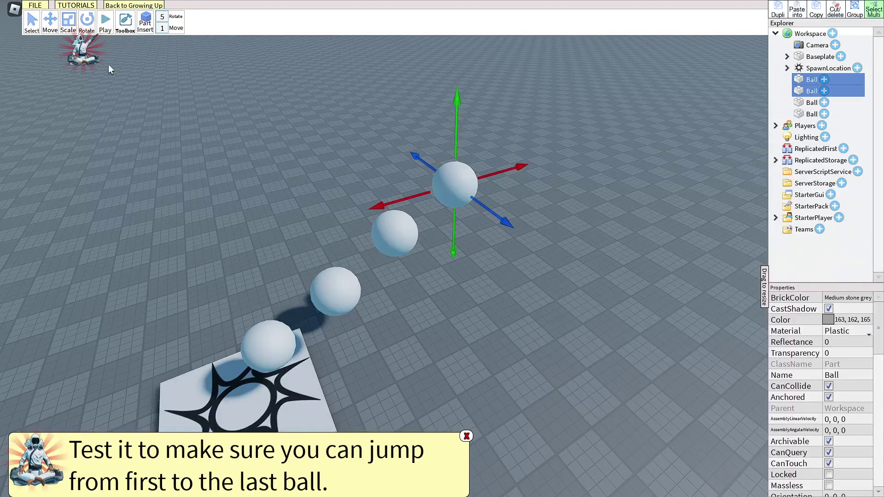
left_click(106, 28)
key("w")
right_click_drag(540, 349, 539, 349)
key("space")
key("w")
key("space")
key("w")
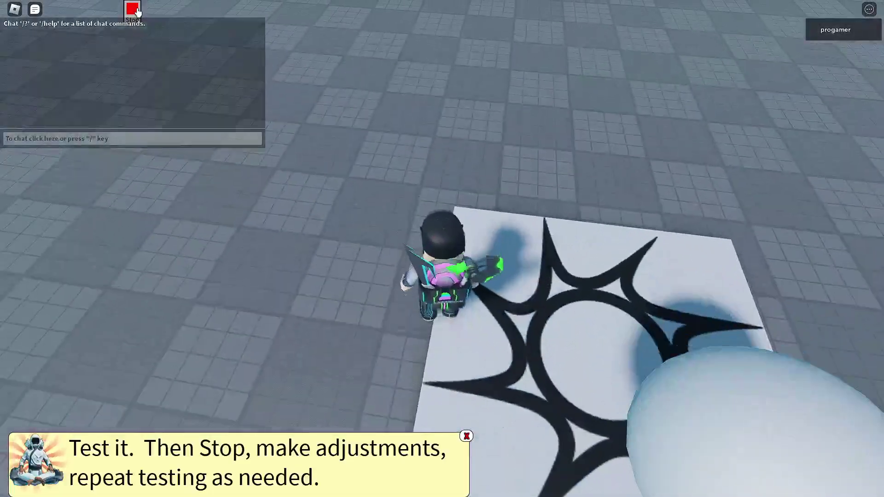
left_click(132, 10)
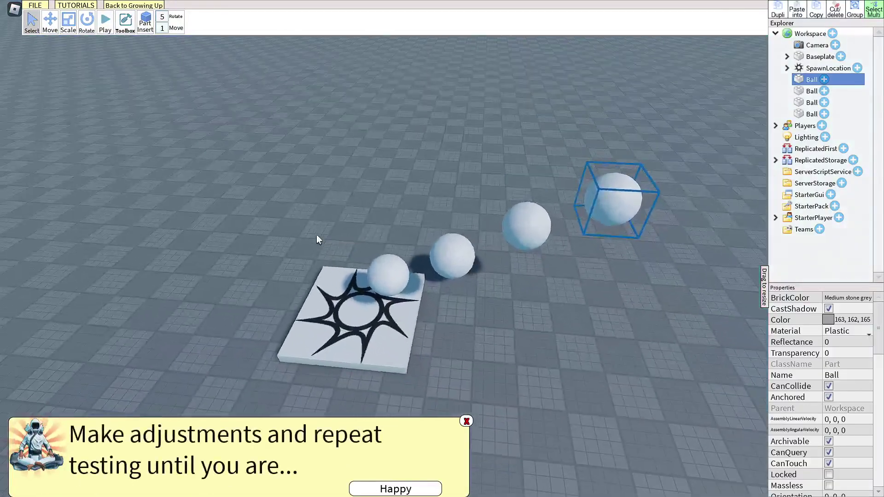
left_click(396, 489)
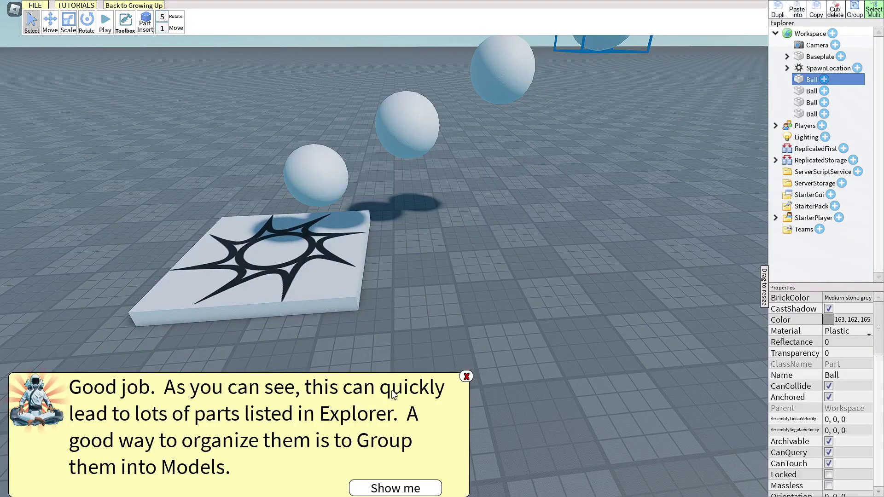
Continue to the grouping demonstration, highlight all four Ball objects in the workspace tree, and group them into a Model
left_click(389, 488)
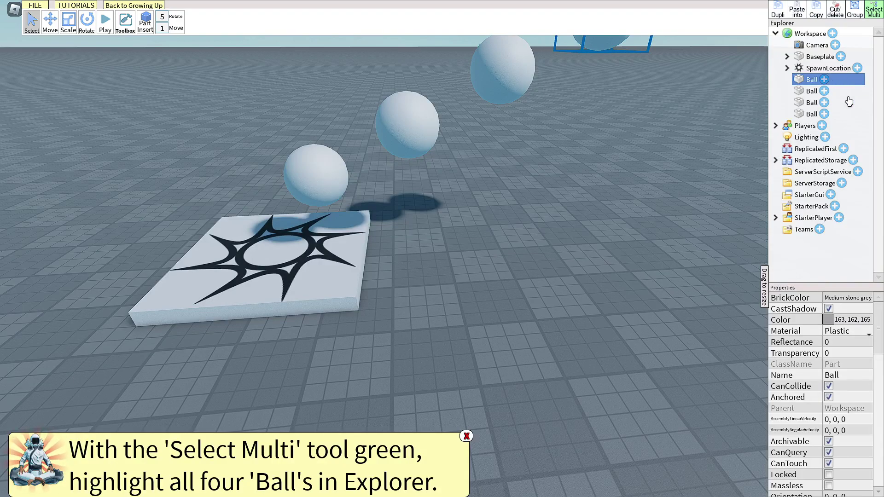
left_click(851, 121)
left_click(850, 81)
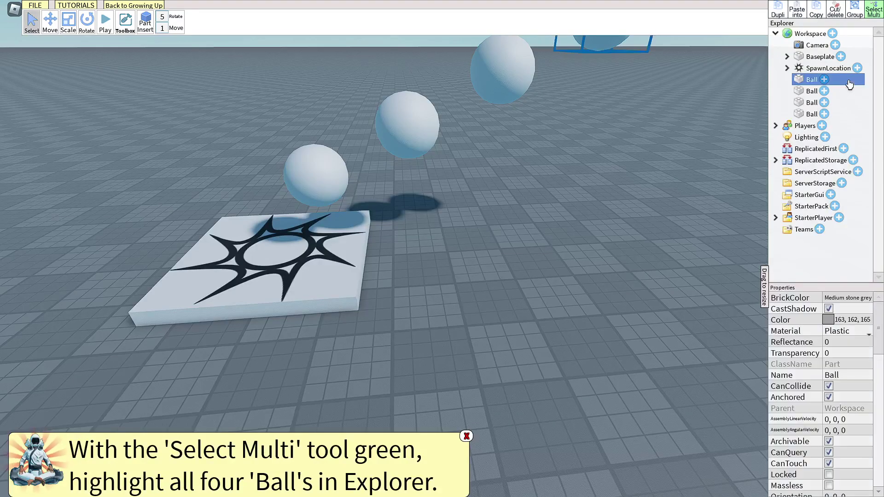
left_click(848, 114)
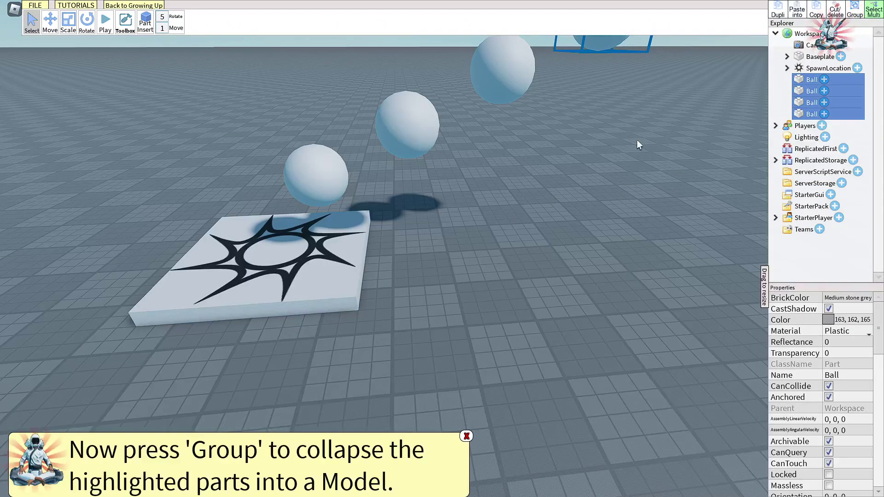
left_click(851, 14)
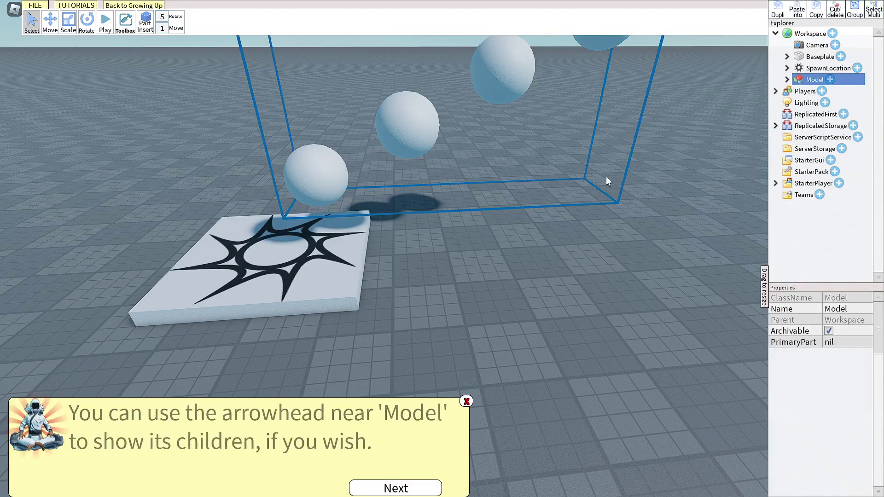
Rename the grouped model as Balls and continue through the tutorial's model explanations to the saving tip
left_click(375, 487)
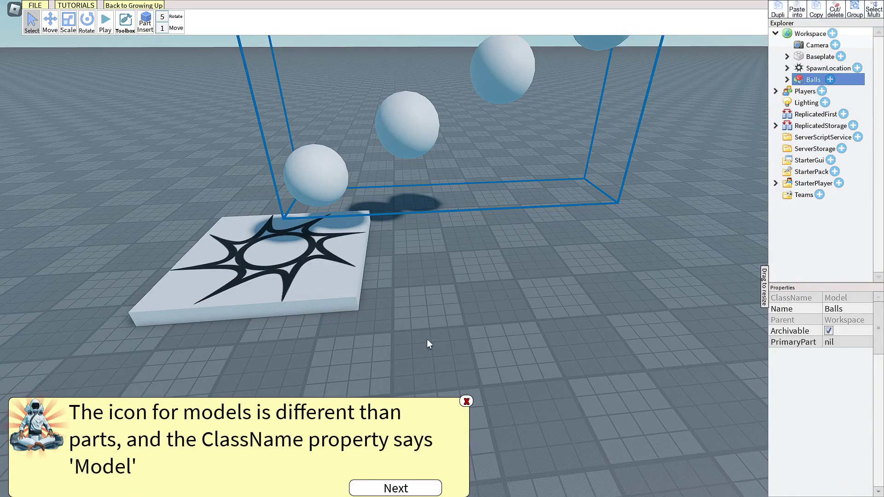
left_click(381, 490)
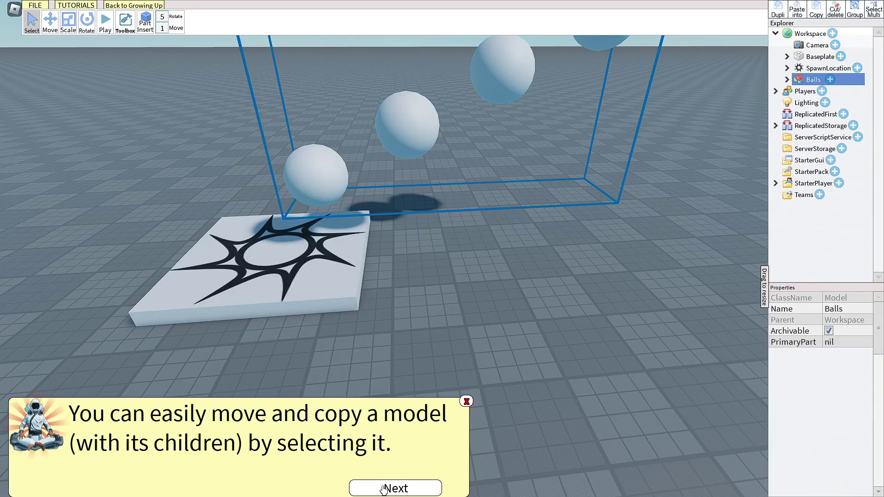
left_click(384, 489)
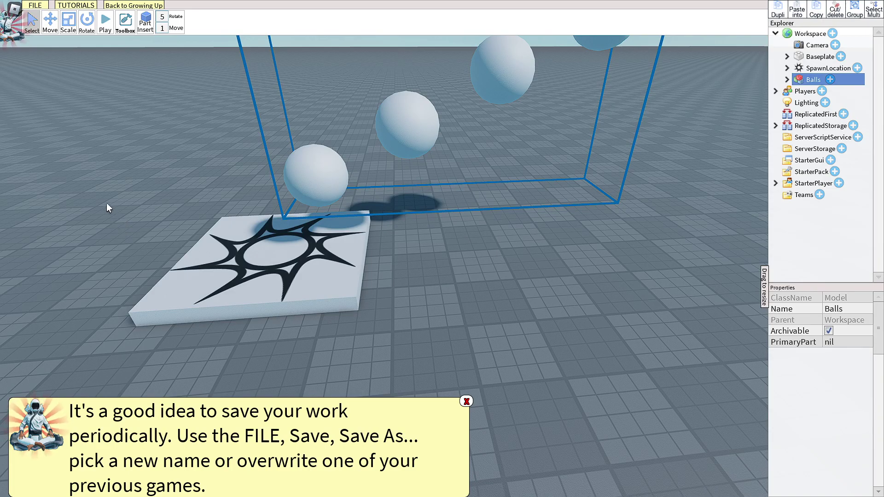
Examine the Save options, dismiss them without saving, and continue to the tutorial's demonstration of deleting and reparenting objects
left_click(36, 6)
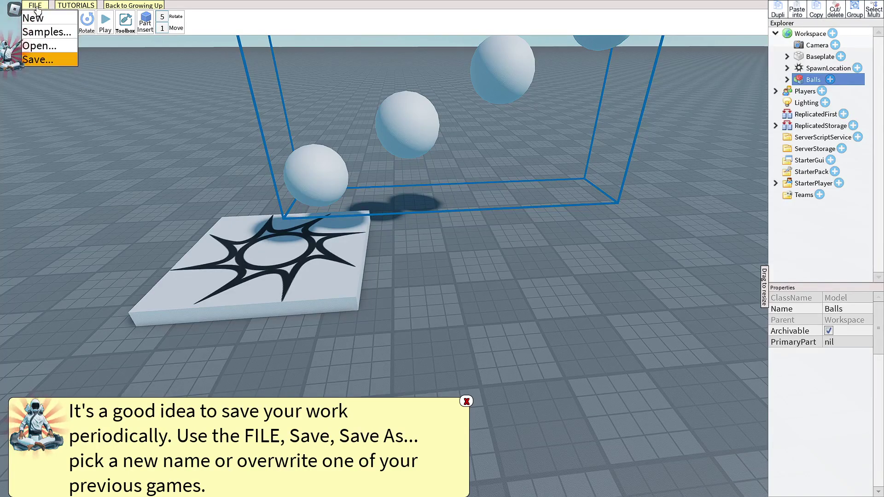
left_click(60, 60)
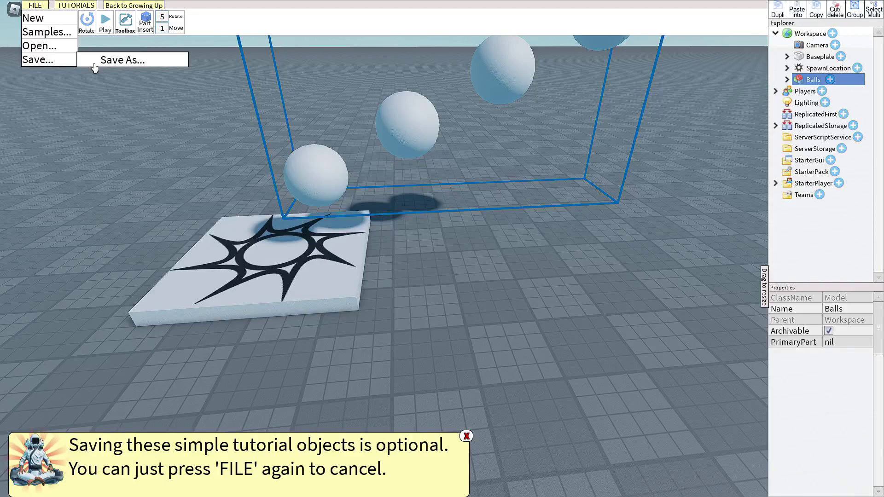
left_click(35, 5)
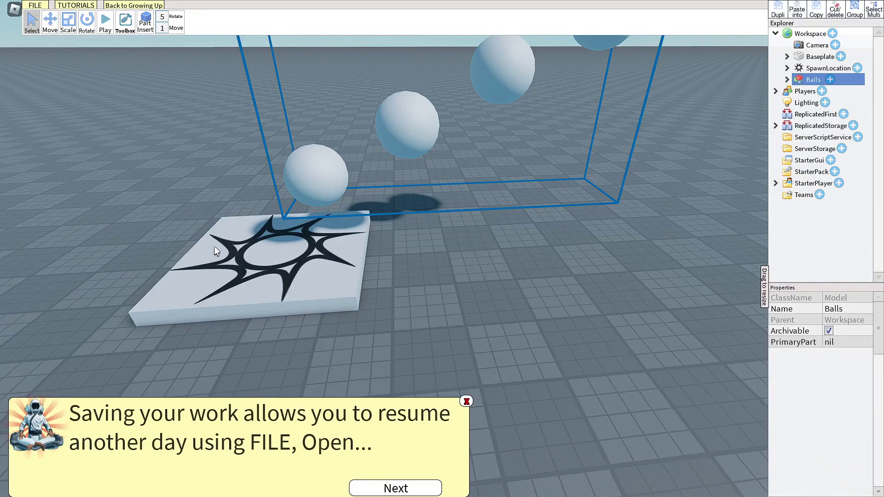
left_click(385, 487)
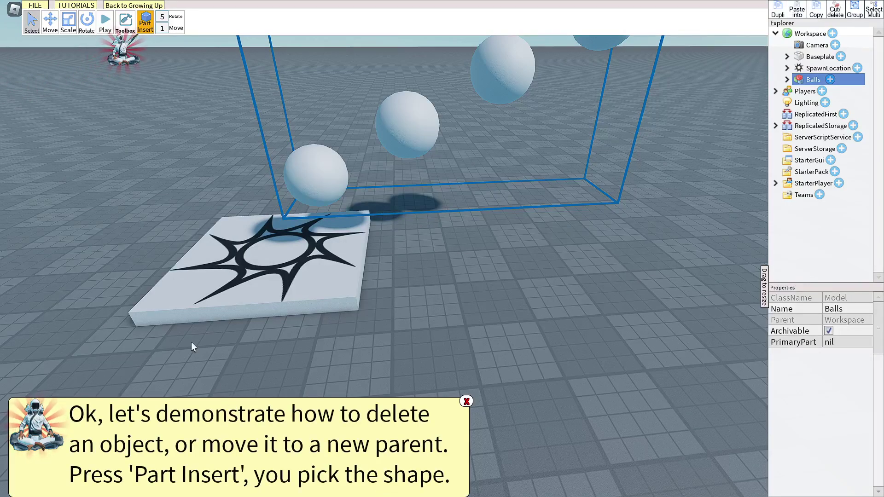
Insert a Block part, move it into the Balls model by cutting and pasting, and continue the tutorial
left_click(147, 28)
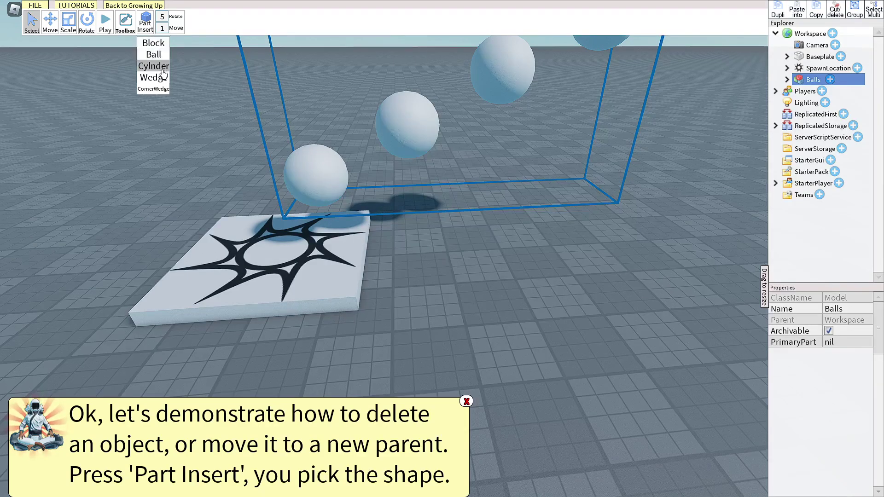
left_click(154, 43)
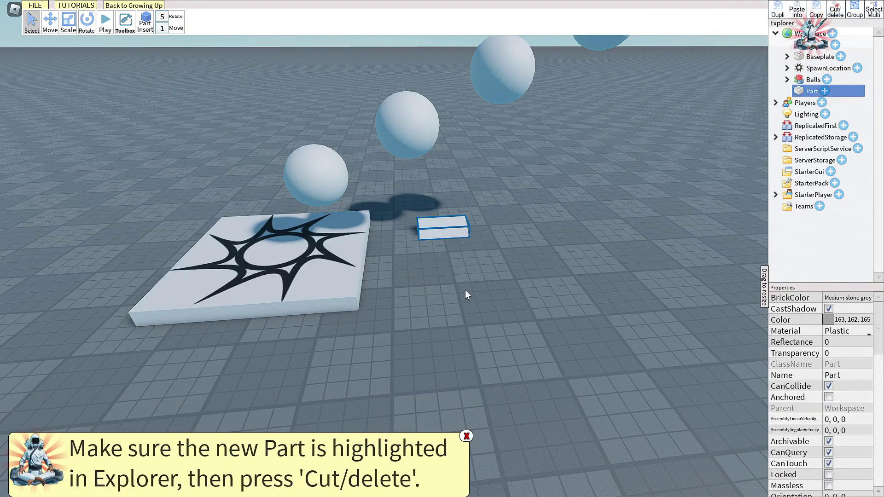
left_click(838, 12)
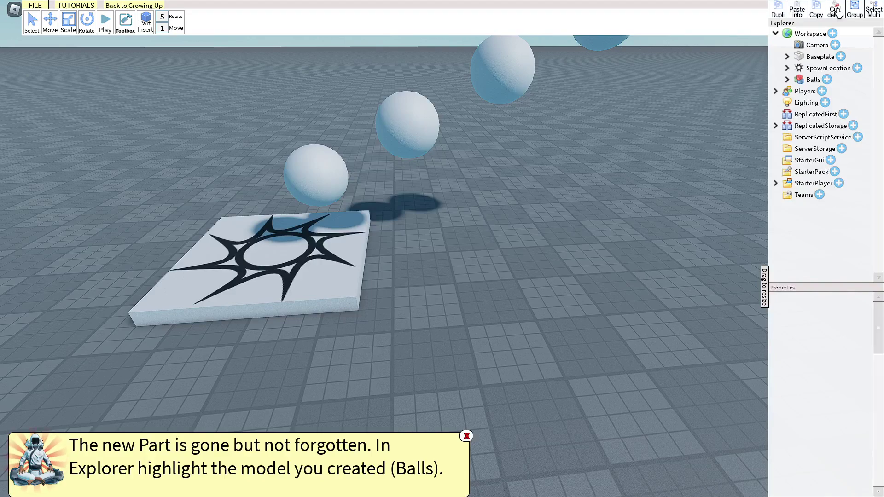
left_click(811, 82)
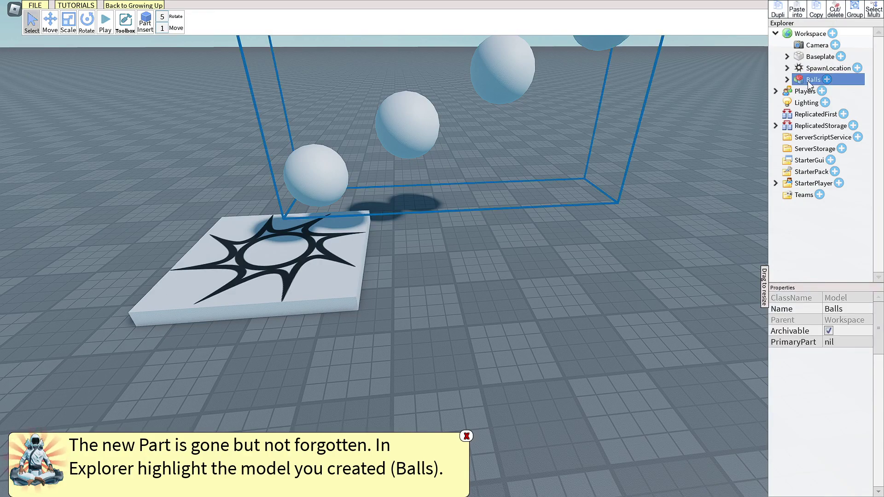
left_click(799, 13)
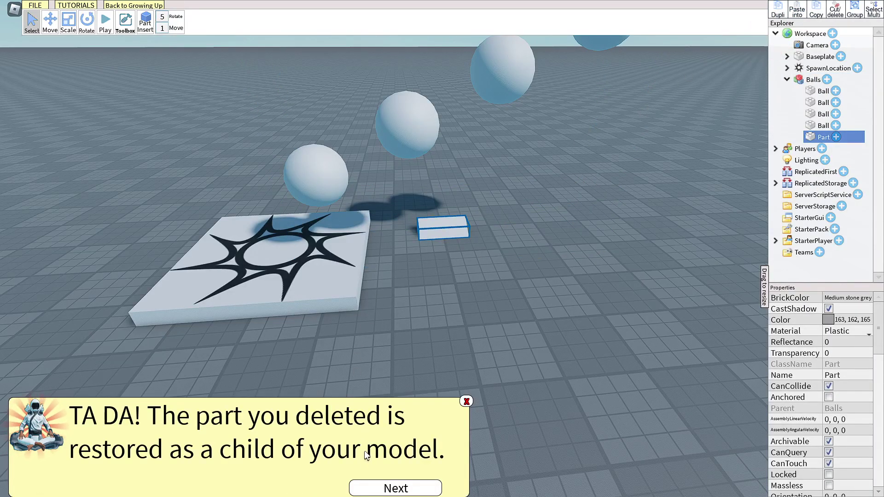
left_click(384, 487)
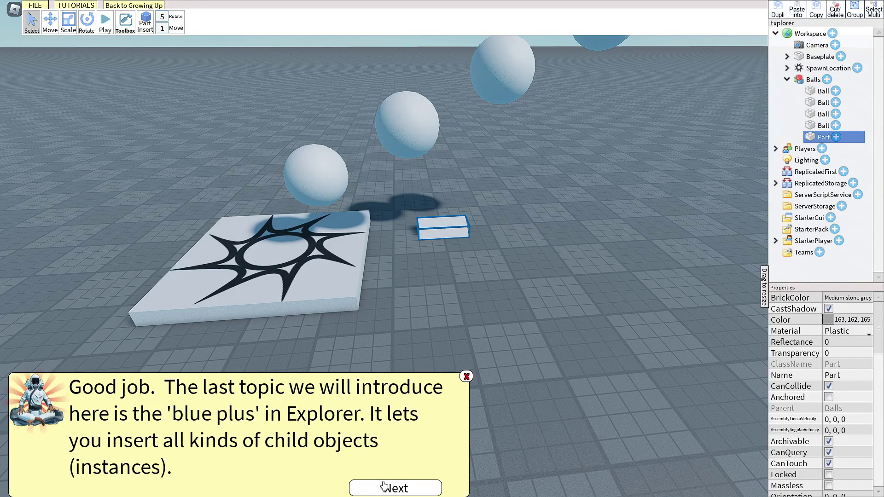
Insert a TrussPart as a child of the Balls model and continue to the tutorial's Sparkles, Fire and Smoke task
left_click(384, 487)
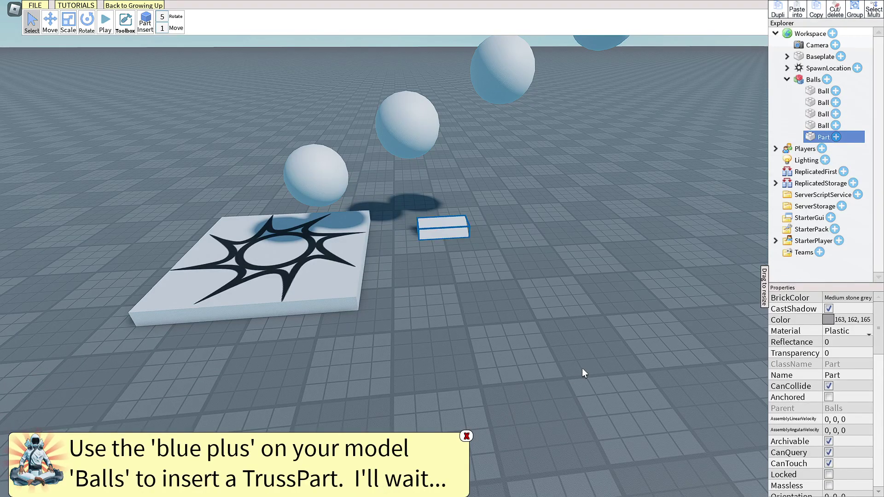
left_click(810, 80)
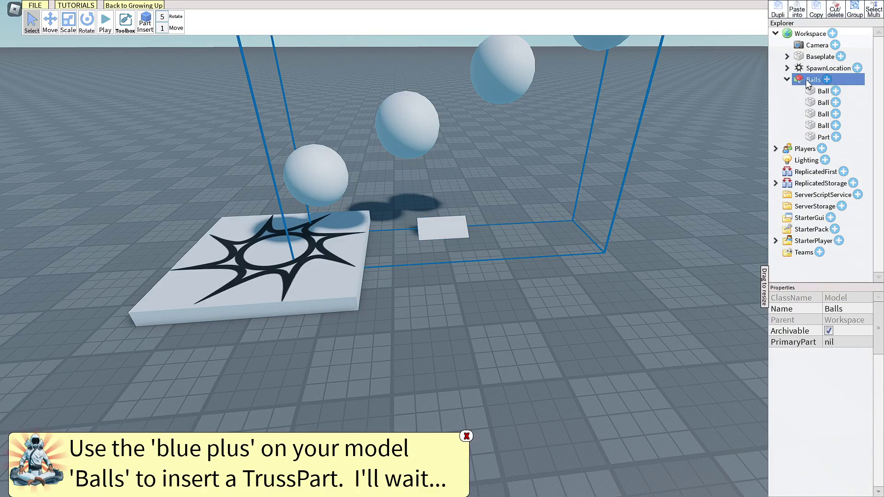
left_click(827, 79)
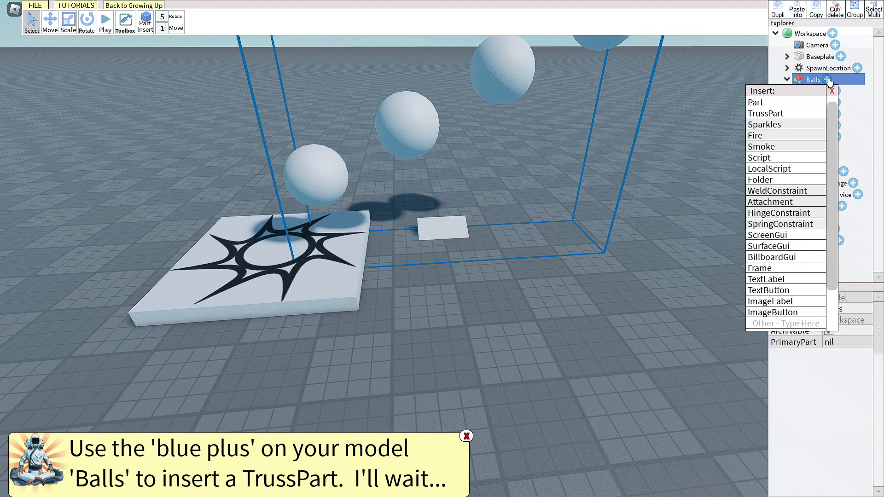
left_click(809, 115)
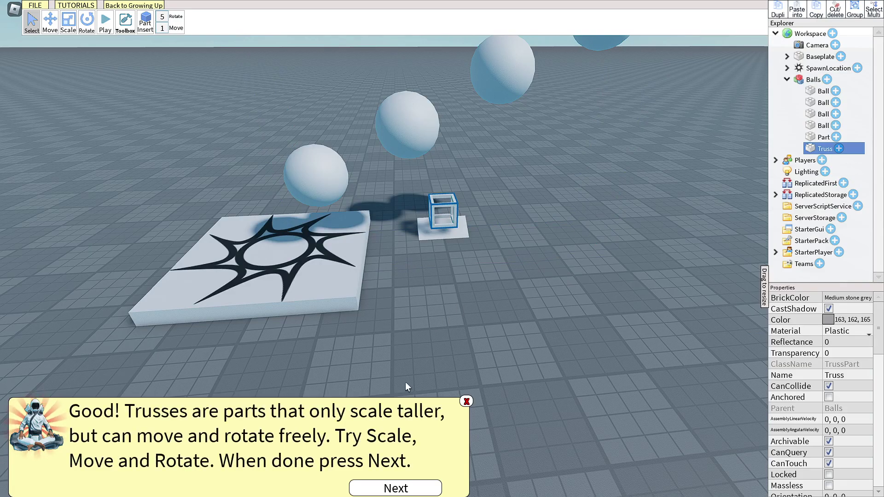
left_click(393, 487)
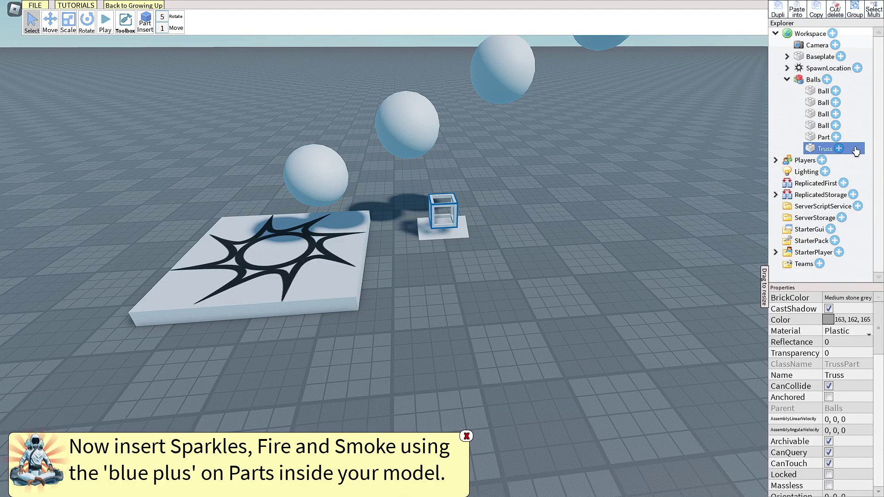
Try to insert Smoke directly into the Balls model
left_click(827, 79)
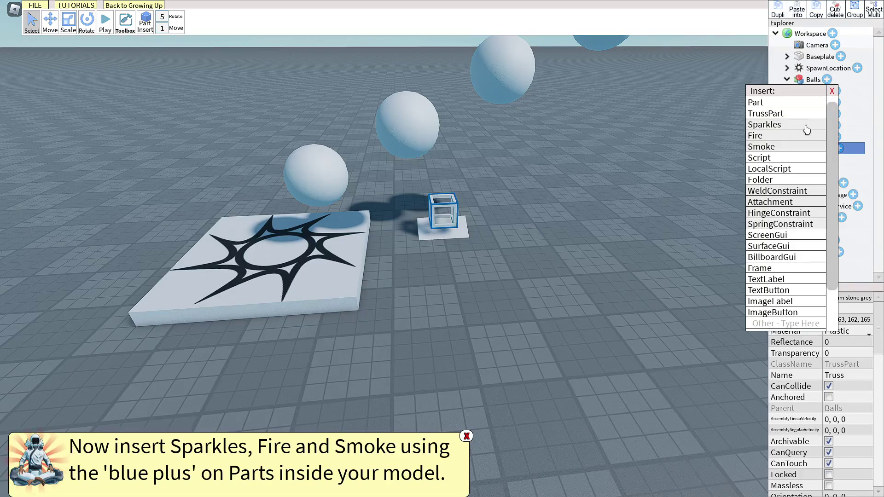
left_click(790, 147)
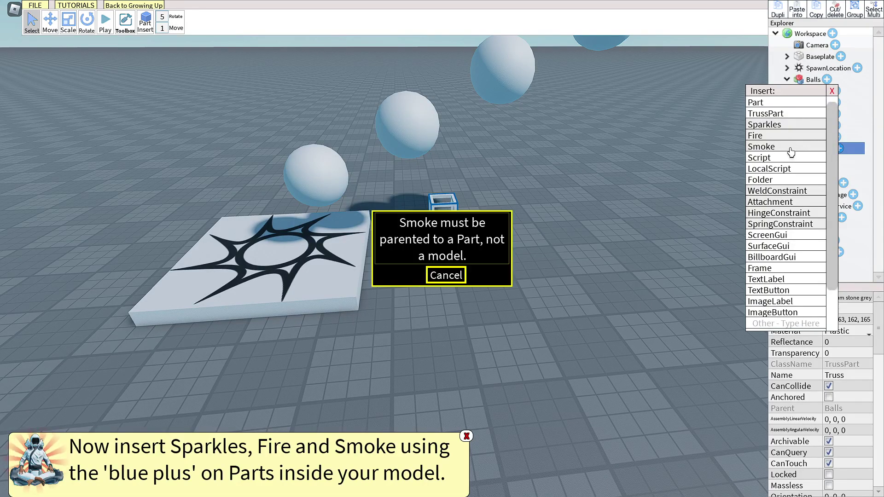
left_click(452, 276)
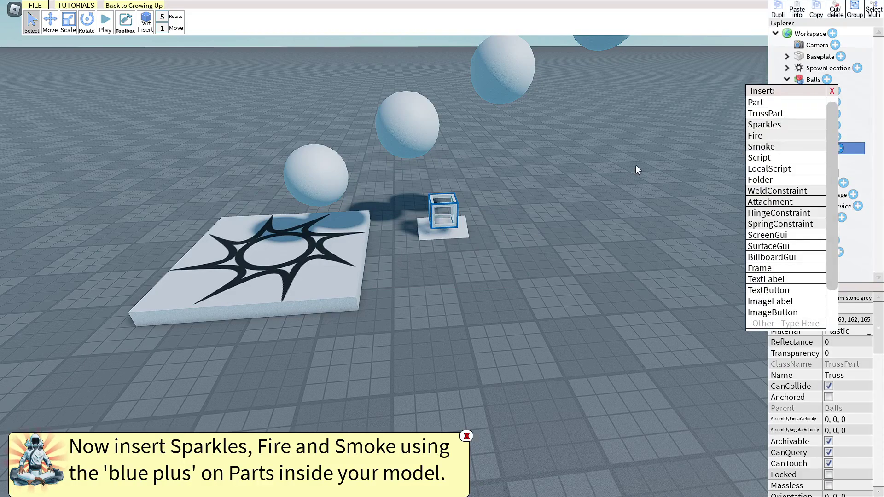
Try to insert Fire directly into the Balls model
mouse_move(834, 104)
left_mouse_down()
mouse_move(835, 111)
mouse_move(838, 96)
left_mouse_up()
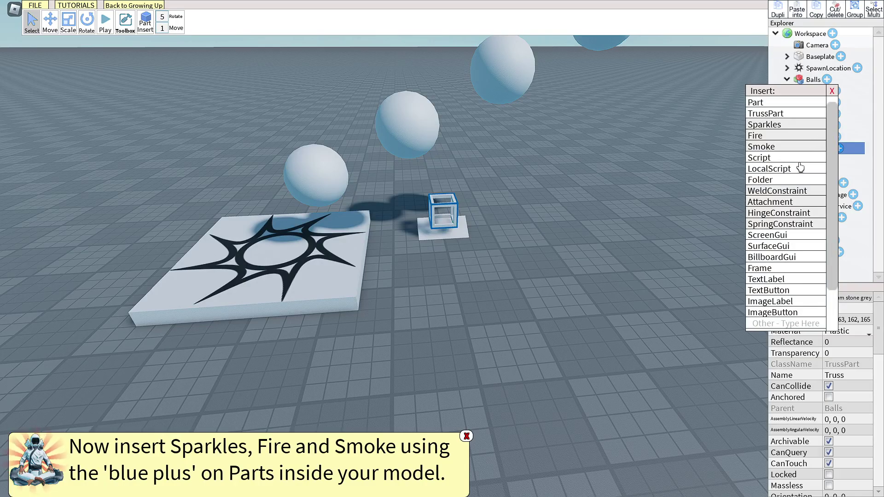
left_click(789, 138)
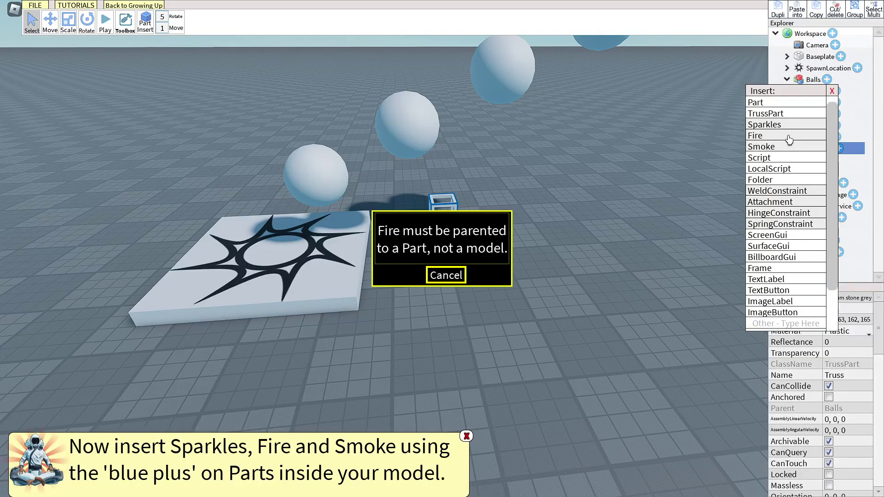
left_click(441, 276)
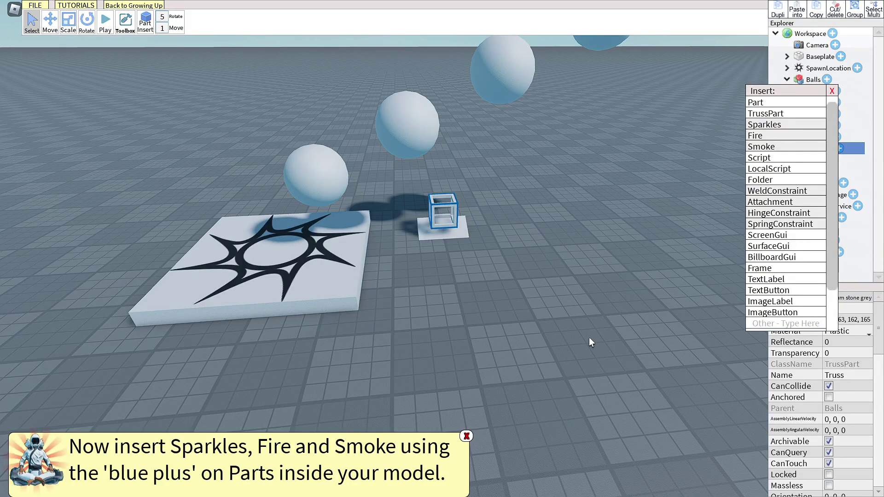
left_click(832, 90)
Insert Sparkles, Fire and Smoke into the first Ball of the Balls model, then finish the Build tutorial and return to the tutorial list
left_click(836, 91)
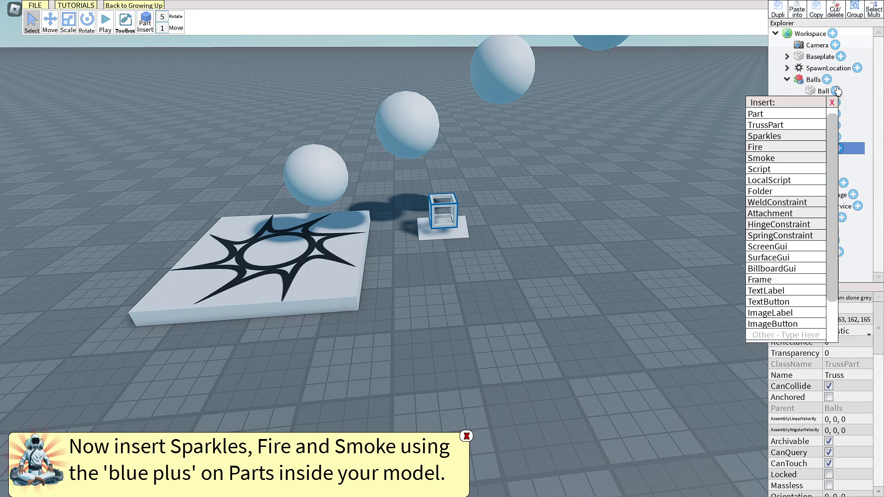
left_click(804, 138)
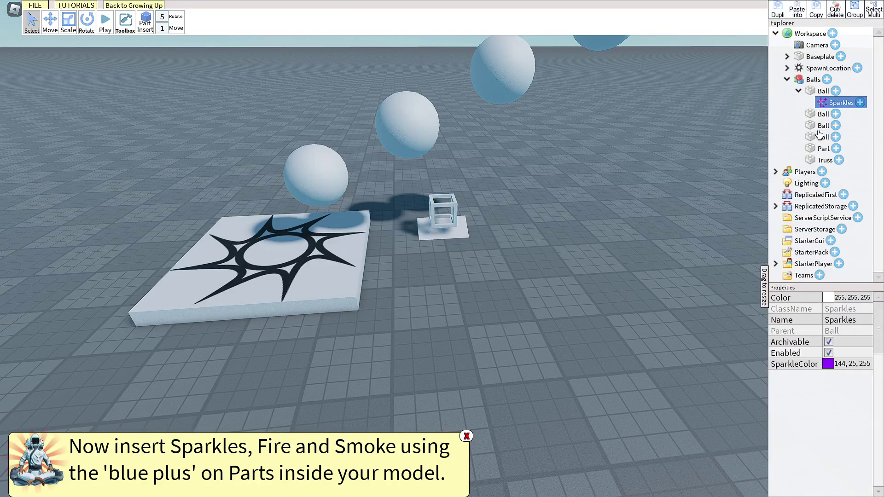
left_click(836, 91)
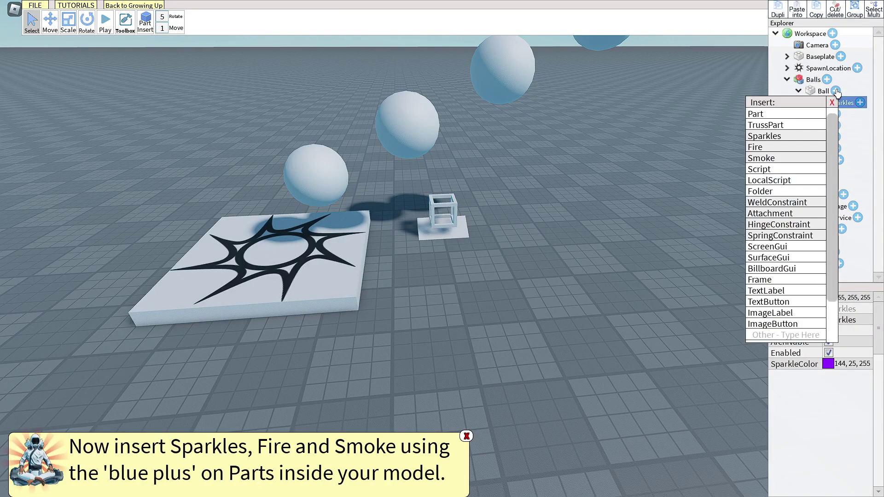
left_click(803, 147)
left_click(836, 92)
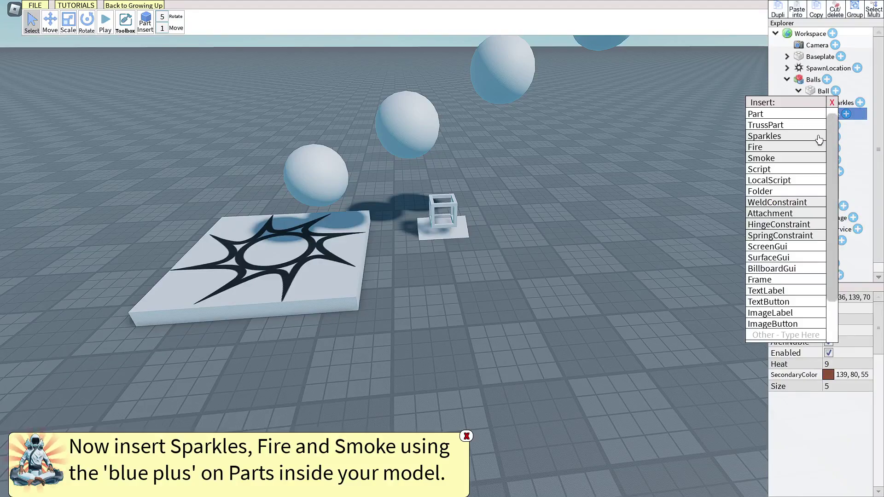
left_click(799, 159)
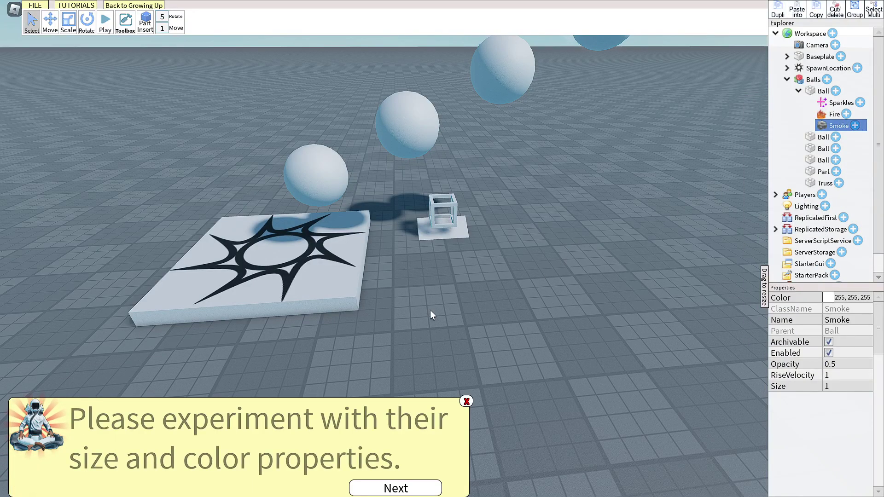
left_click(395, 488)
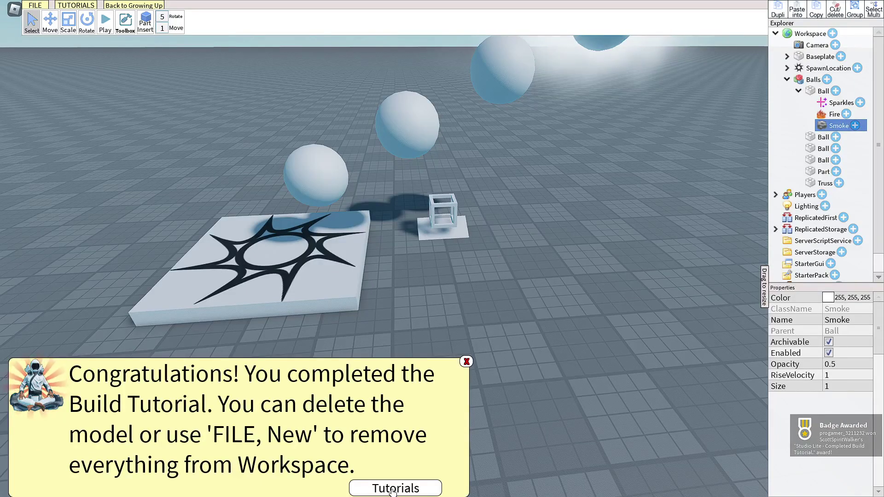
left_click(394, 489)
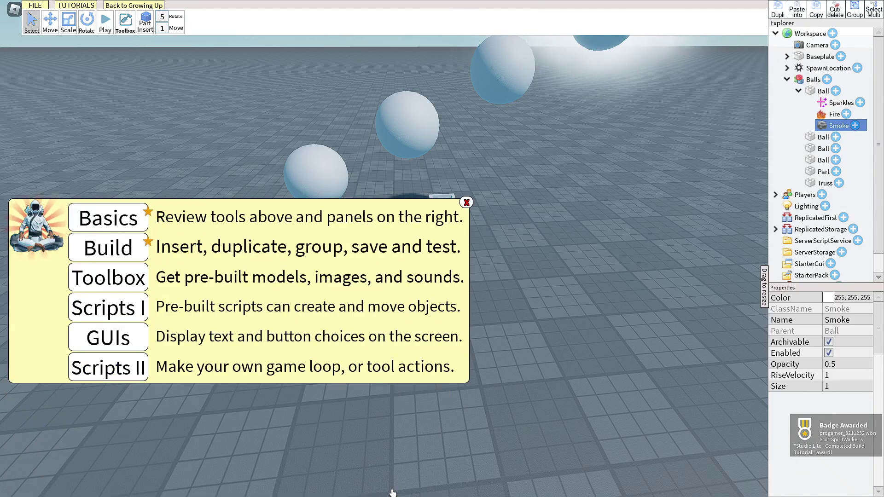
Save the project as a new game named "Tutorial", leaving the description empty and publishing disabled
right_click_drag(571, 354, 571, 354)
left_click(35, 5)
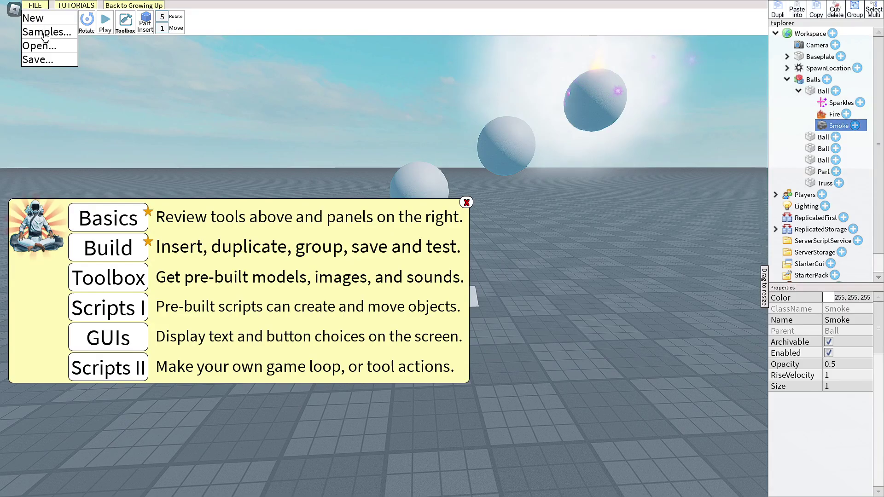
mouse_move(53, 61)
left_click(86, 62)
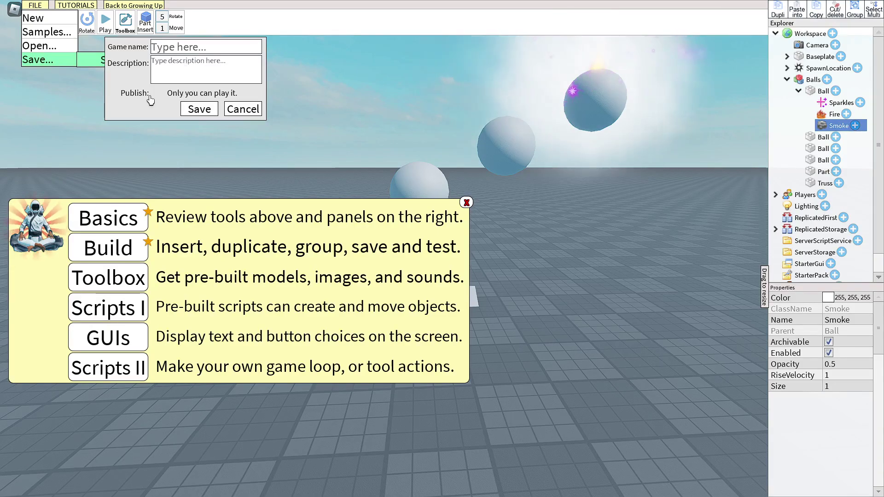
type("Tutorial")
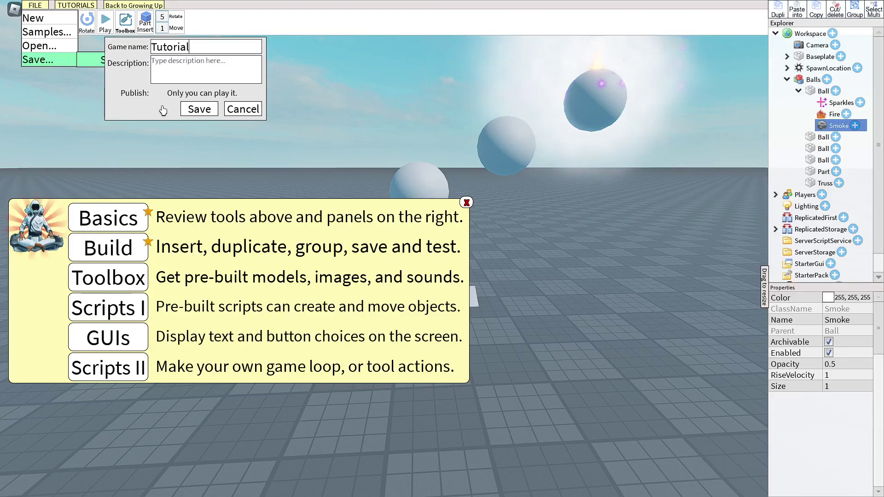
left_click(199, 109)
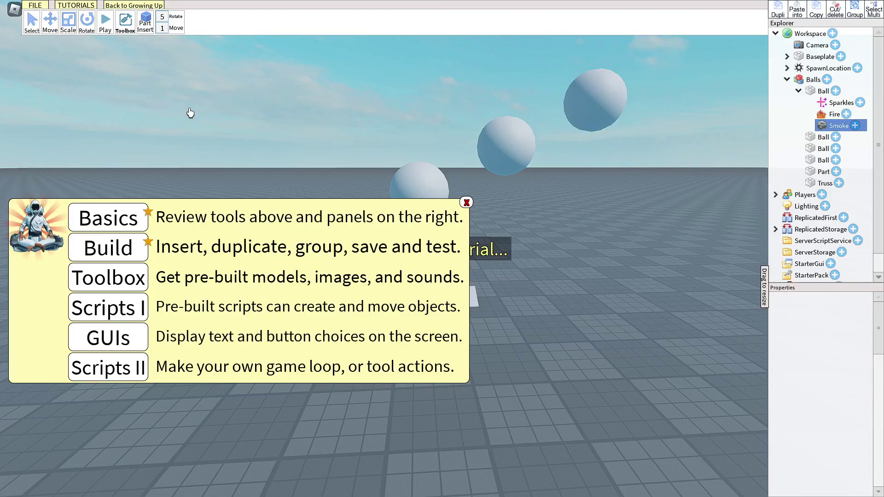